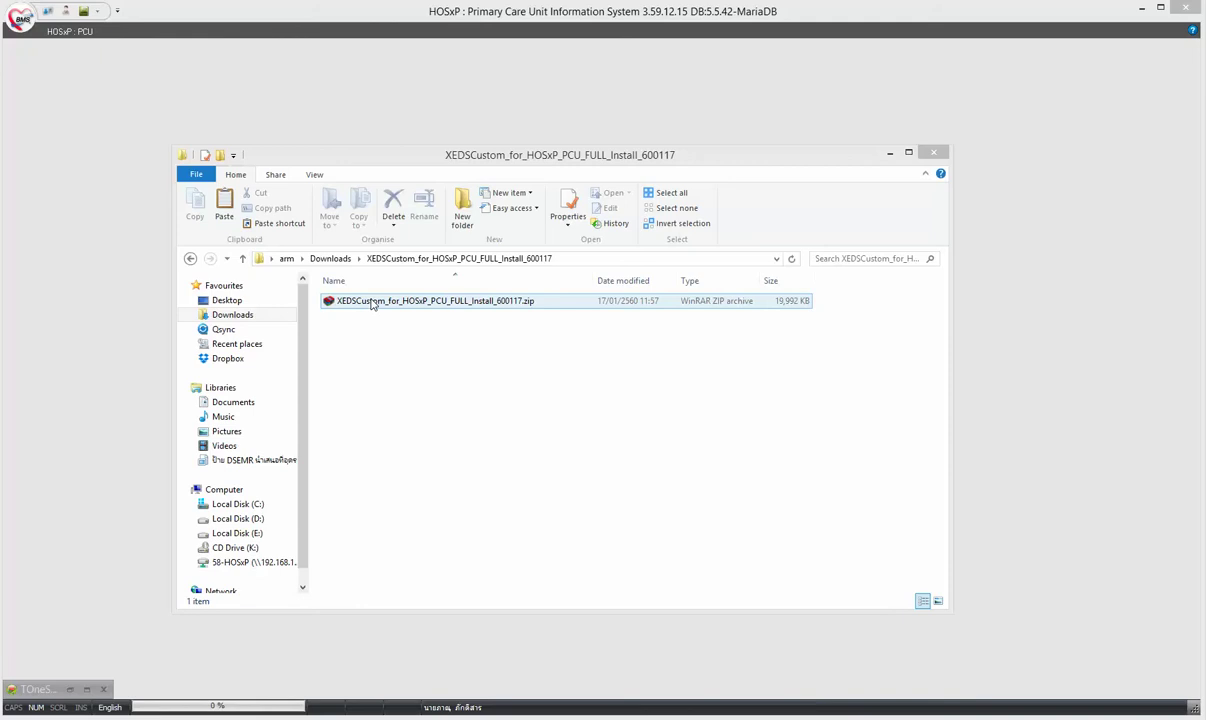
Paste XEDSCustom_for_HOSxP_FULL_Install_600113.zip into the Downloads folder that holds the PCU 600117 archive, then select each archive in turn.
left_click_drag(579, 145, 584, 90)
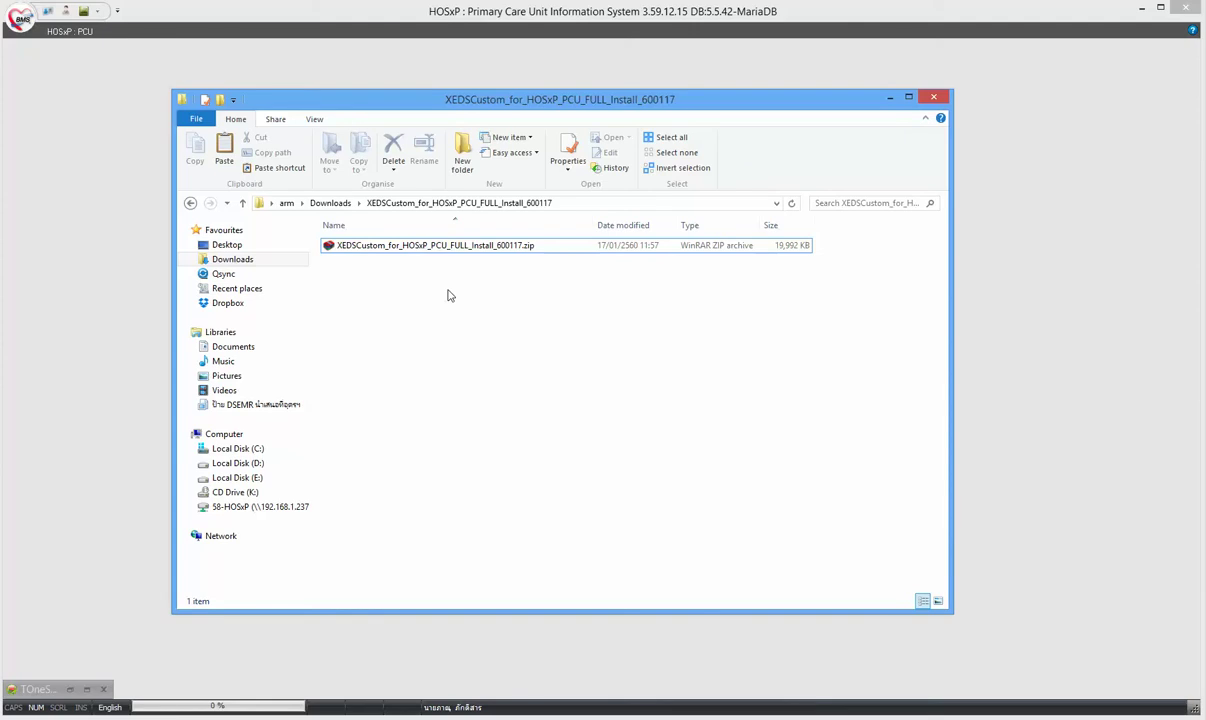
left_click(468, 250)
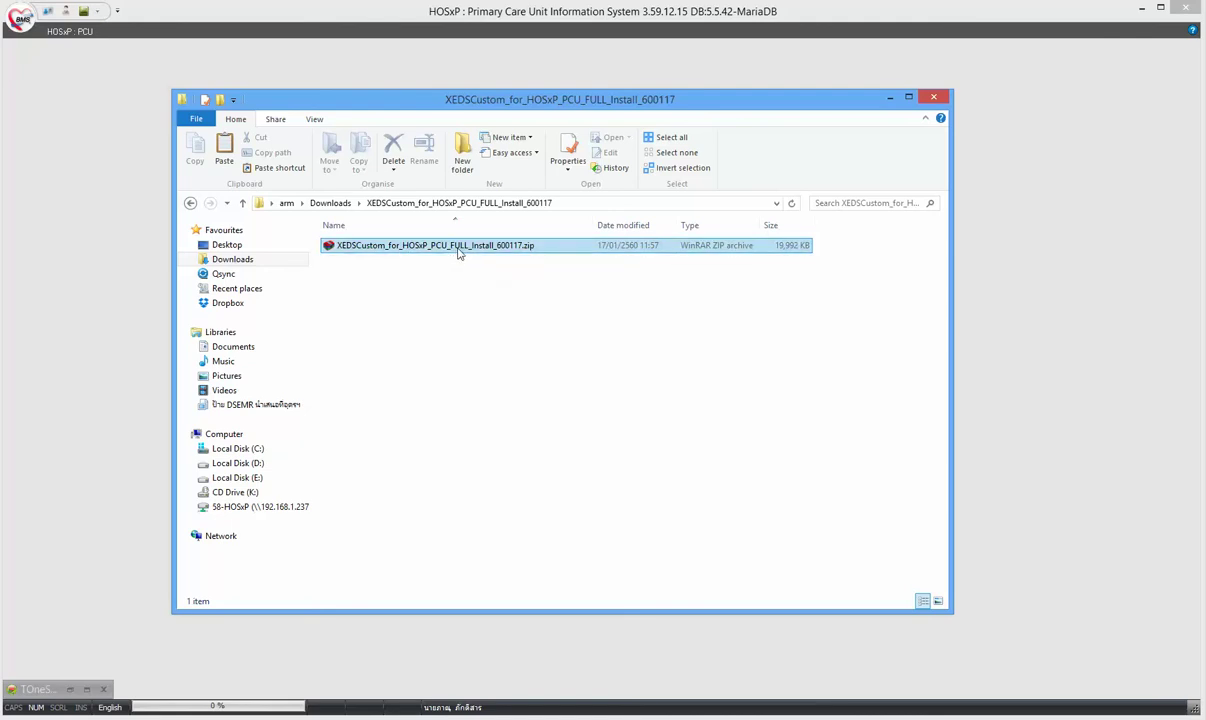
left_click(468, 249)
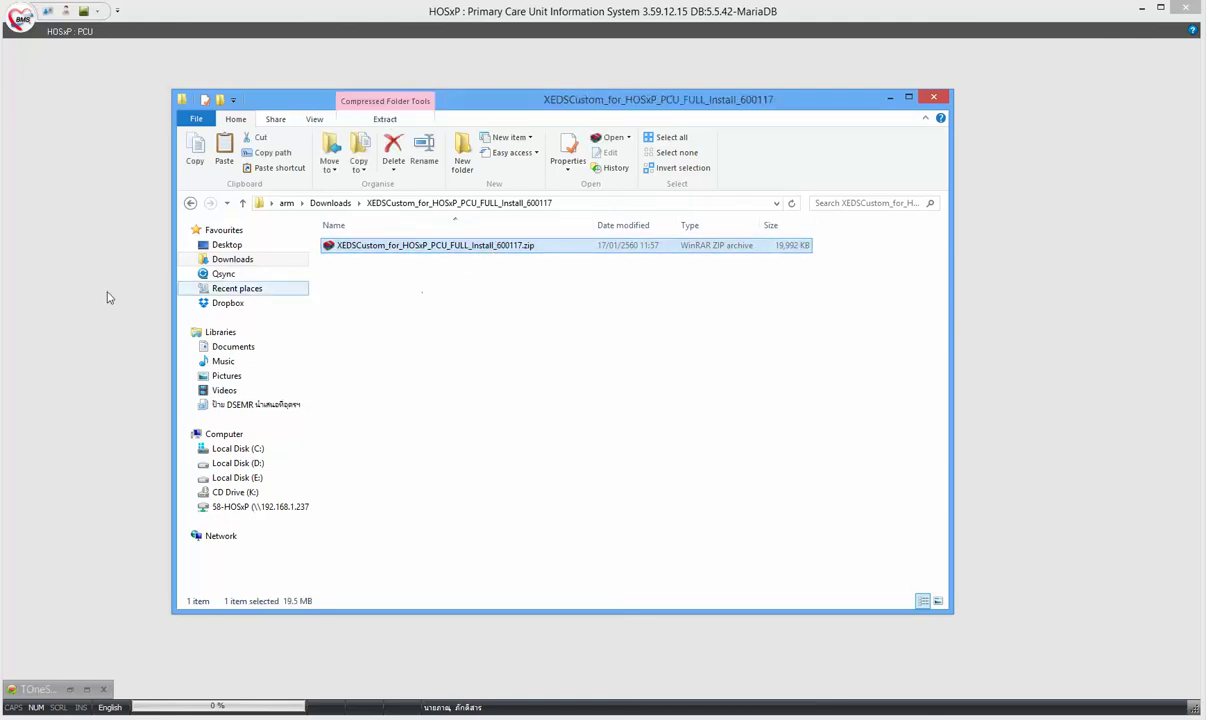
key("Return")
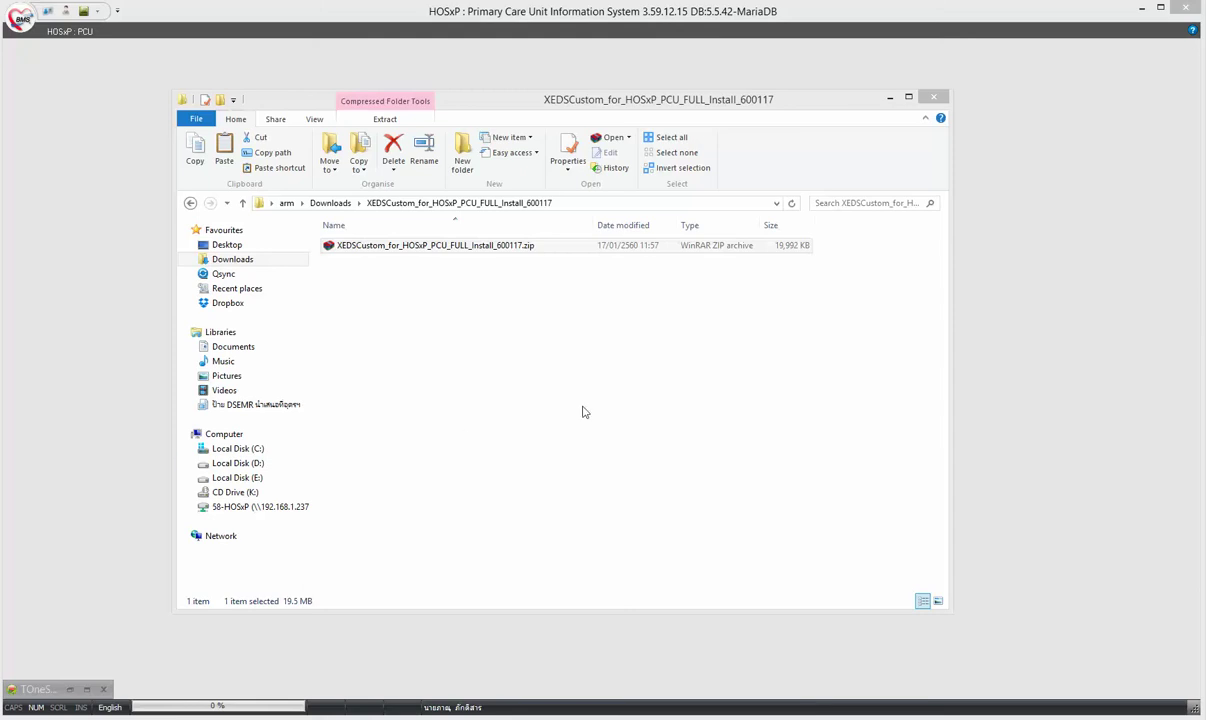
right_click(452, 365)
left_click(525, 459)
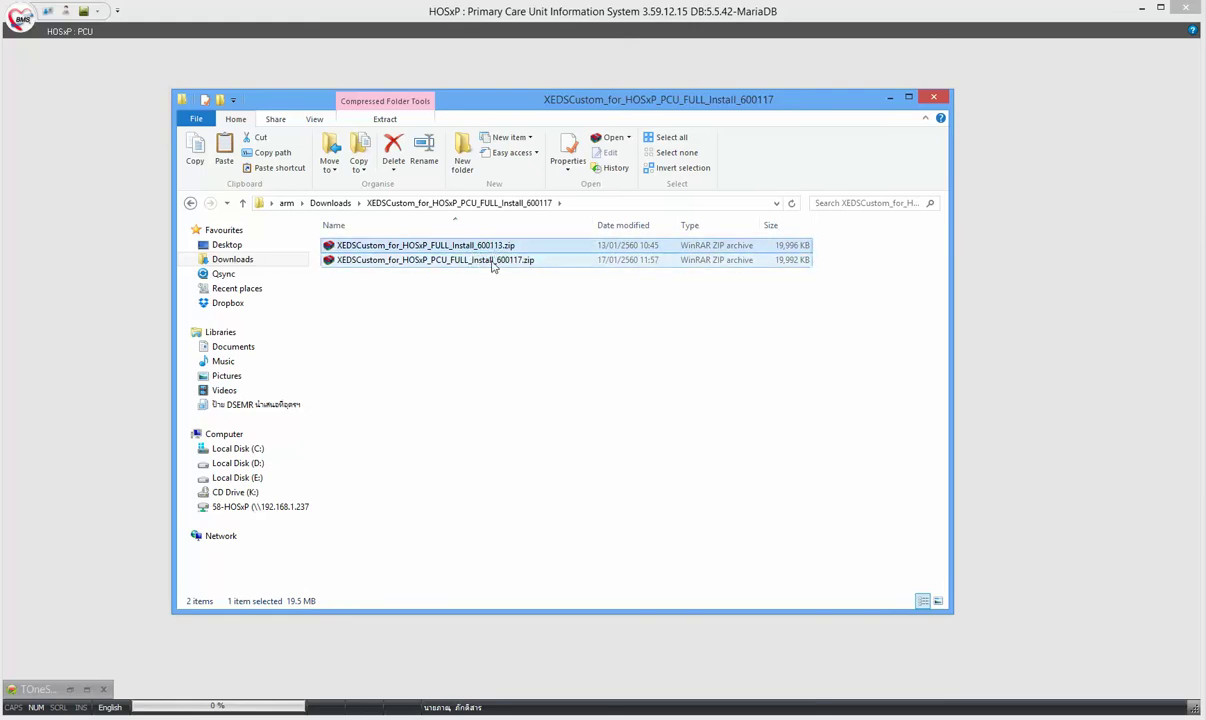
left_click(415, 264)
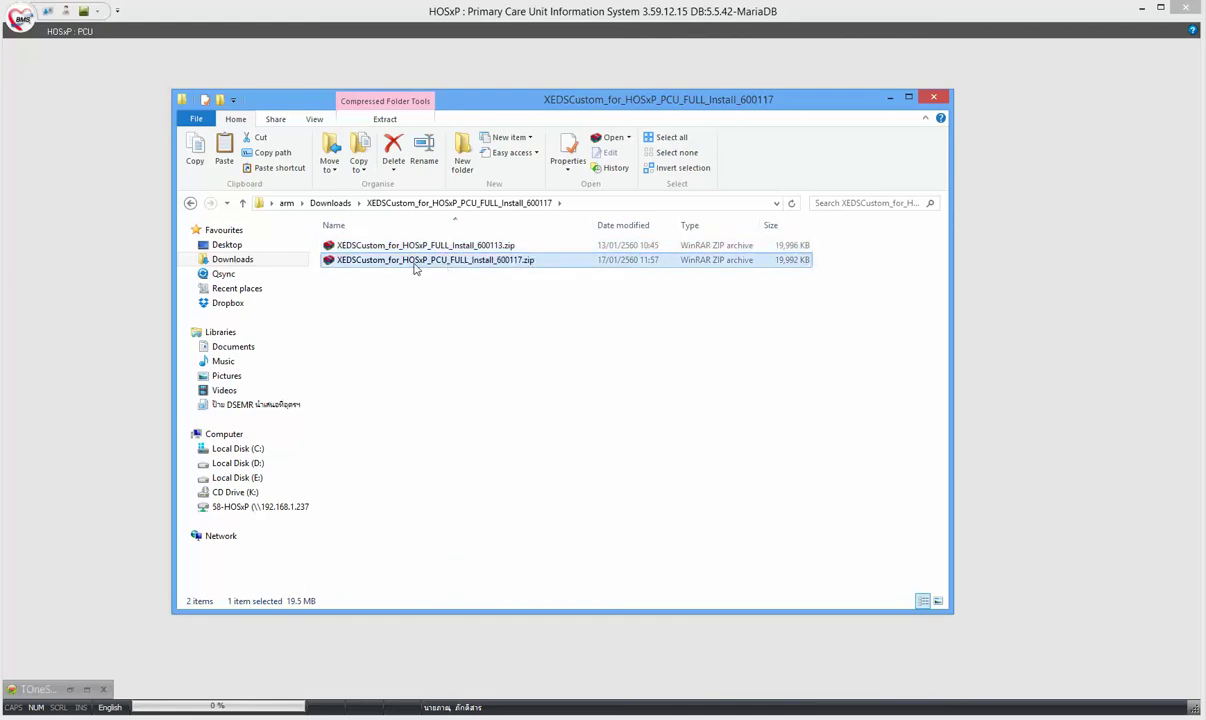
left_click(507, 247)
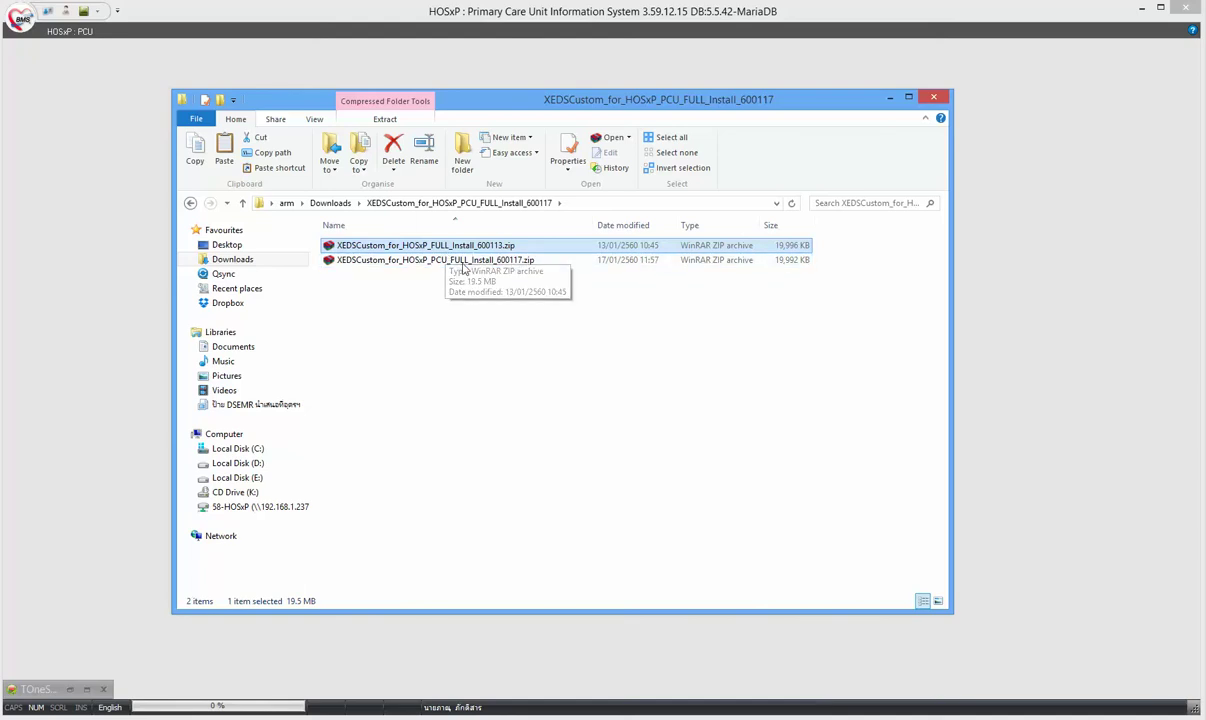
In a second file window, browse to C:\Program Files (x86)\HOSxP and select XEDSCustom.exe to check its modification date.
left_click(75, 664)
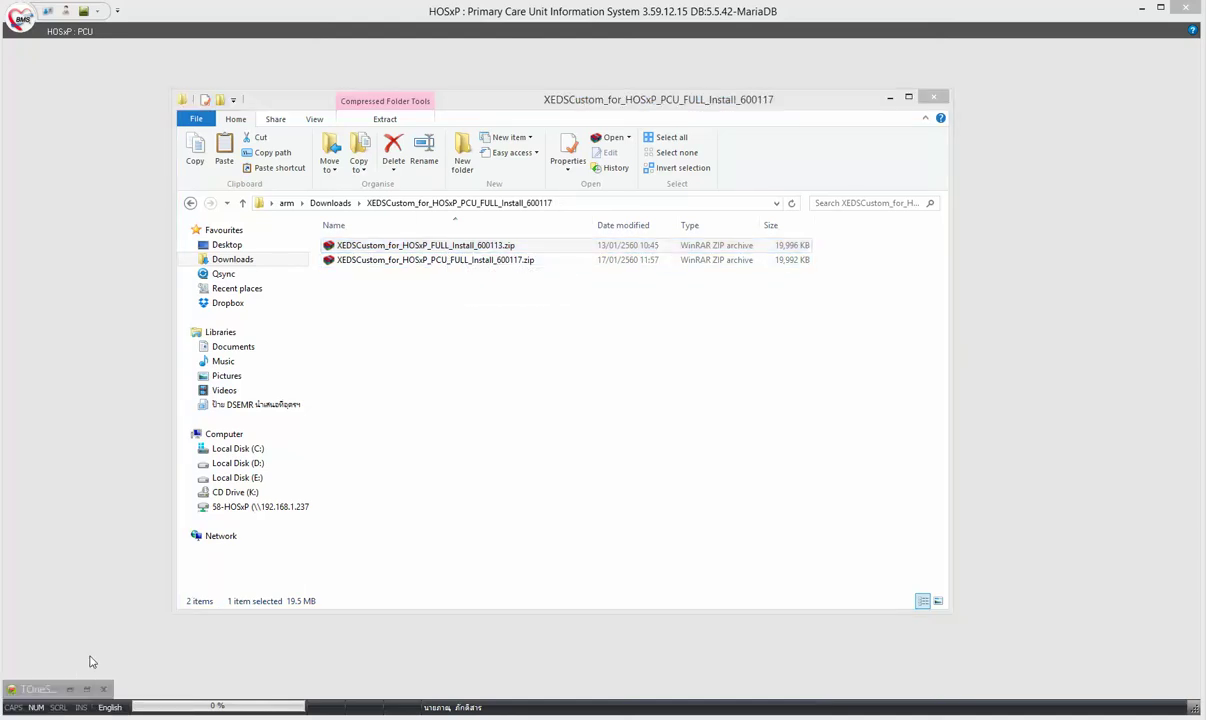
left_click_drag(392, 124, 791, 216)
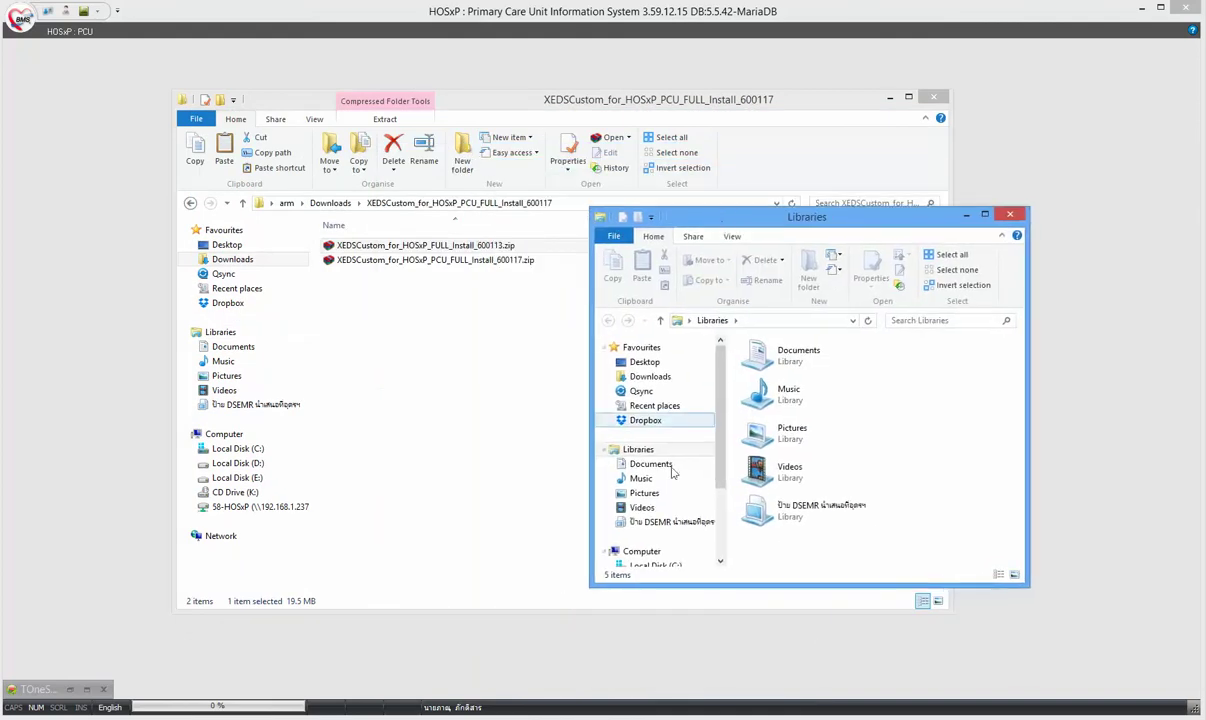
left_click(655, 563)
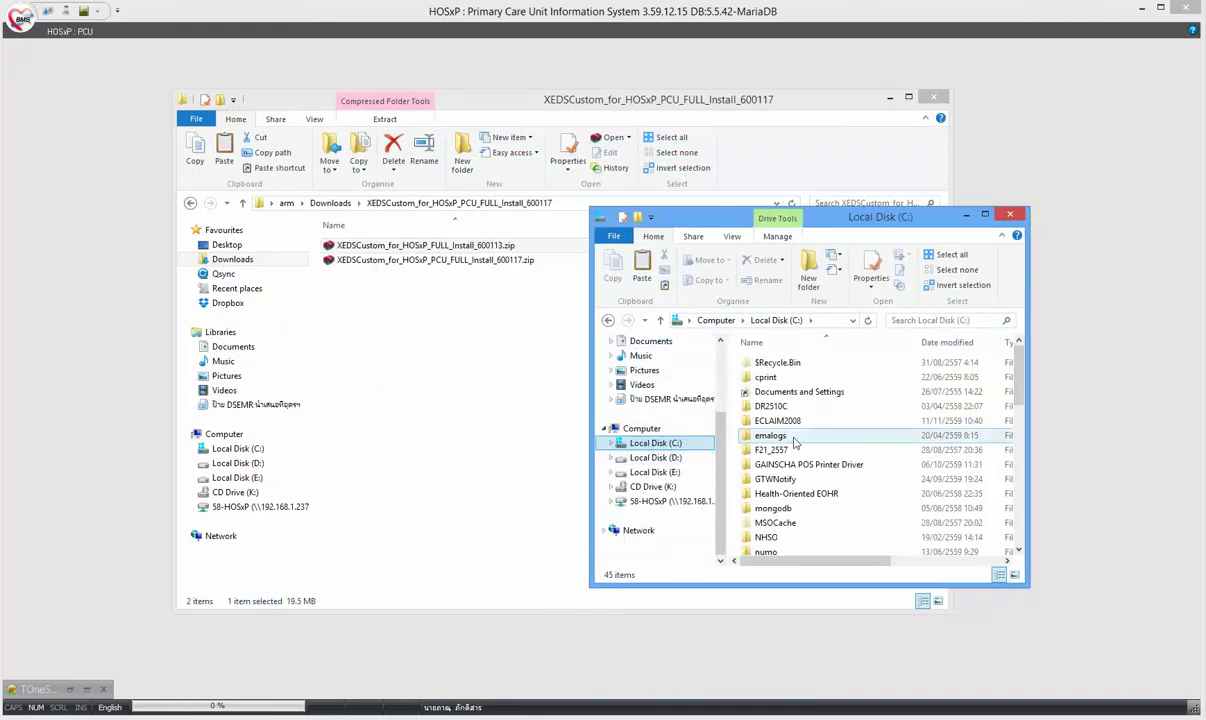
scroll(812, 495, "down", 4)
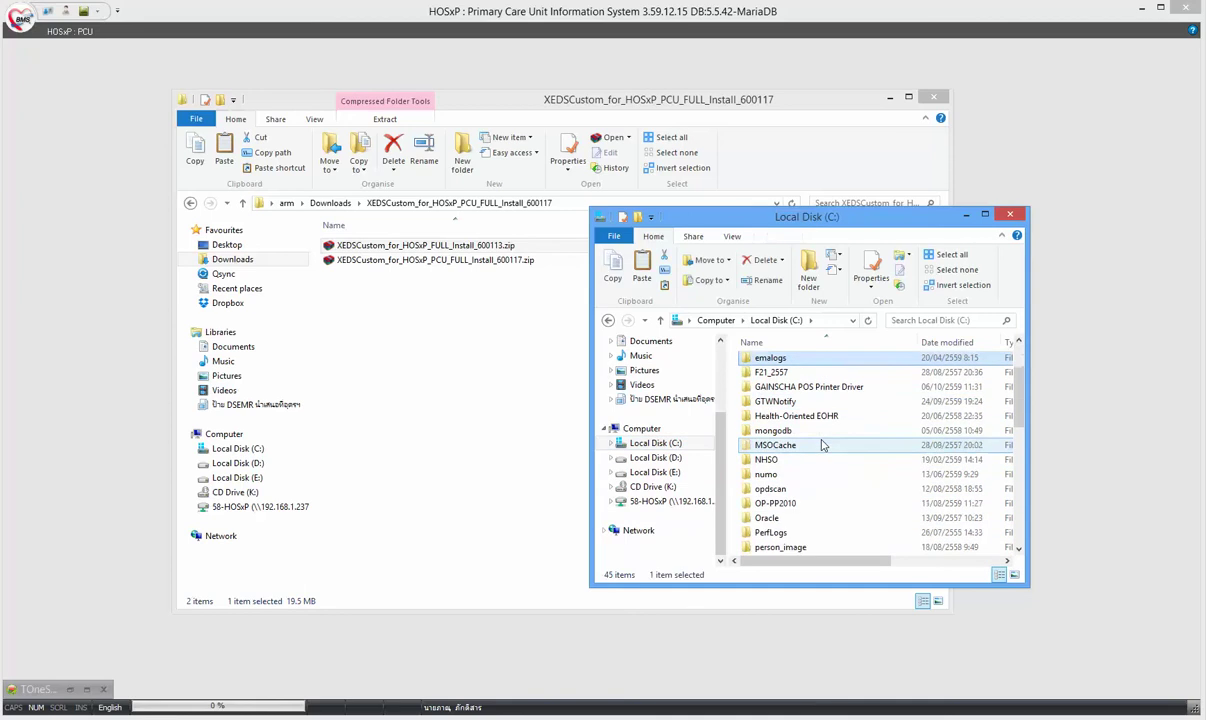
left_click(815, 490)
double_click(820, 503)
left_click(788, 407)
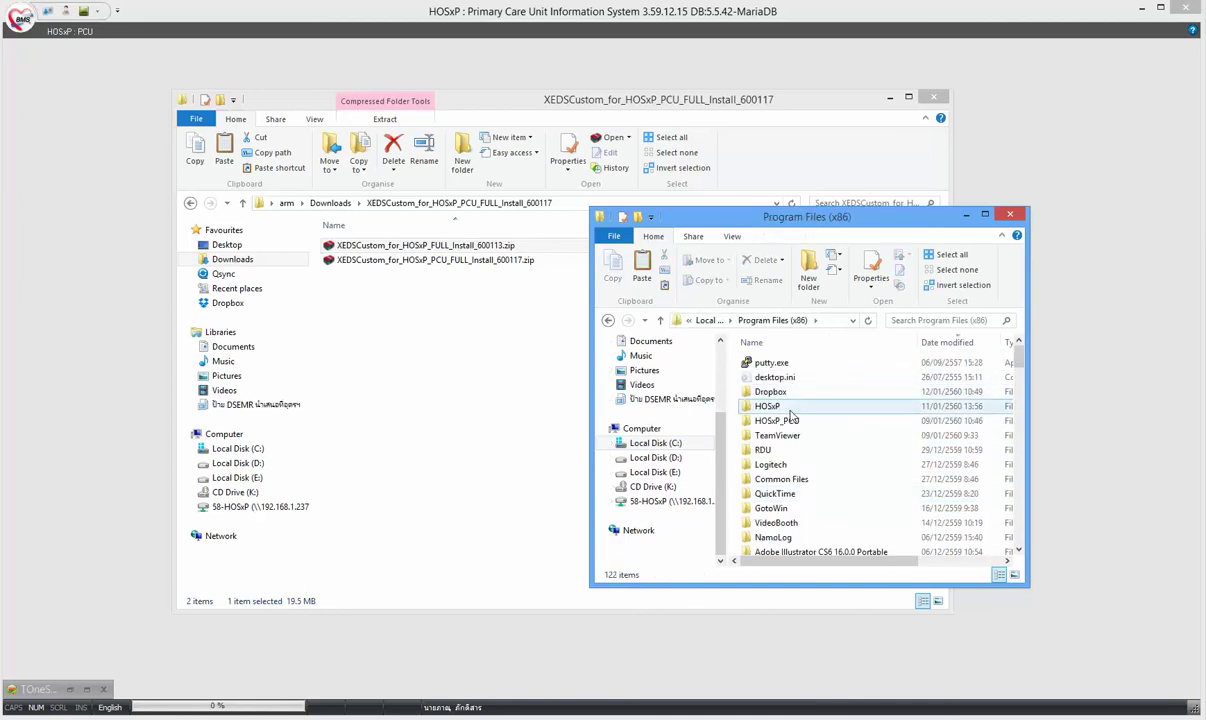
double_click(789, 410)
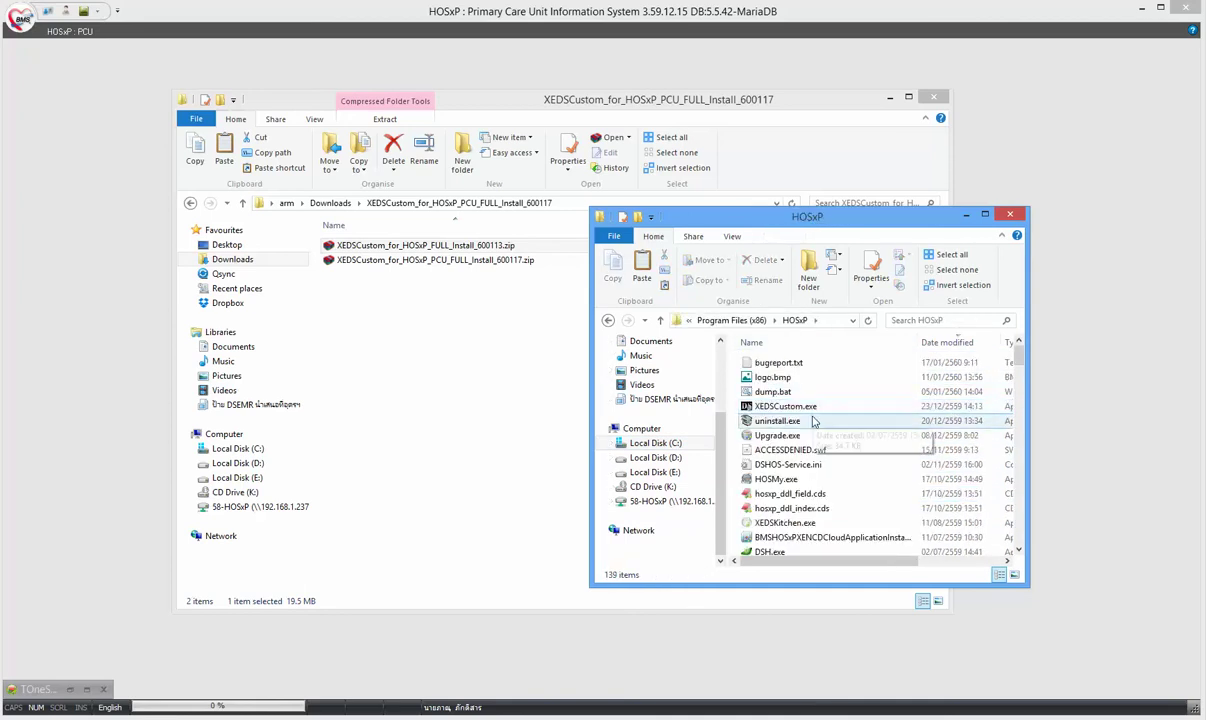
left_click(847, 400)
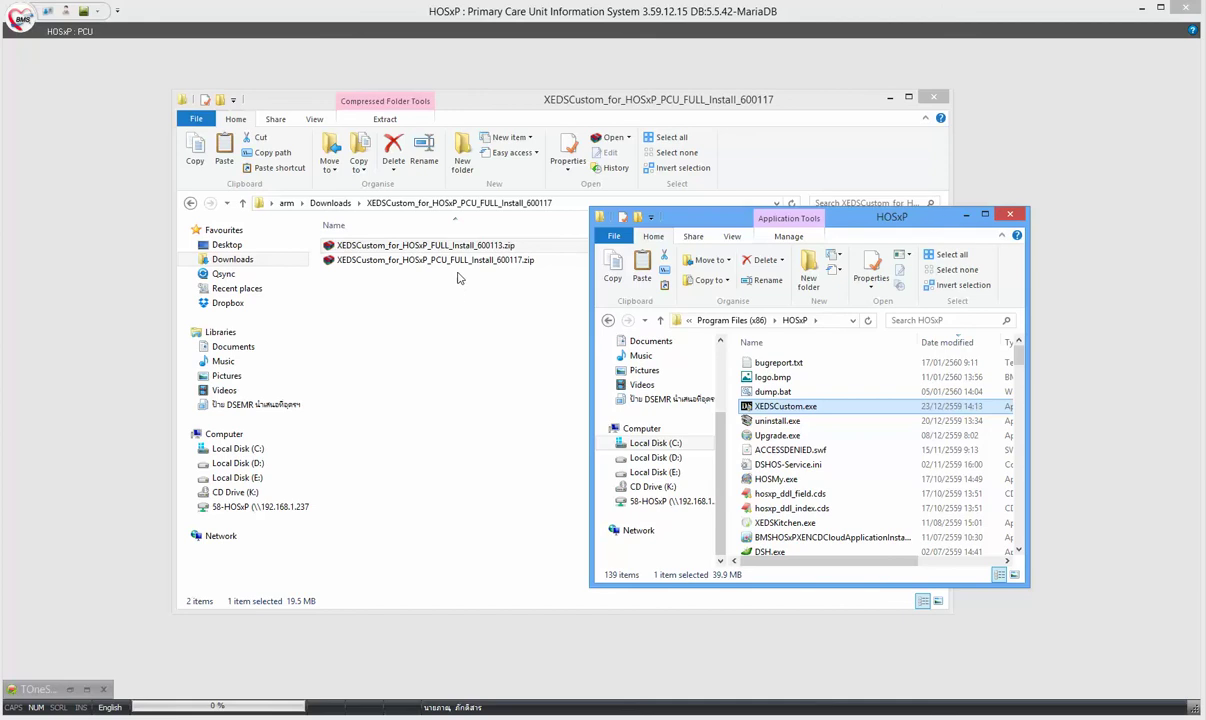
Go to the HOSxP_PCU folder under Program Files (x86), sort it by modification date, newest first, and select XEDSCustom.exe.
left_click(759, 329)
left_click(786, 423)
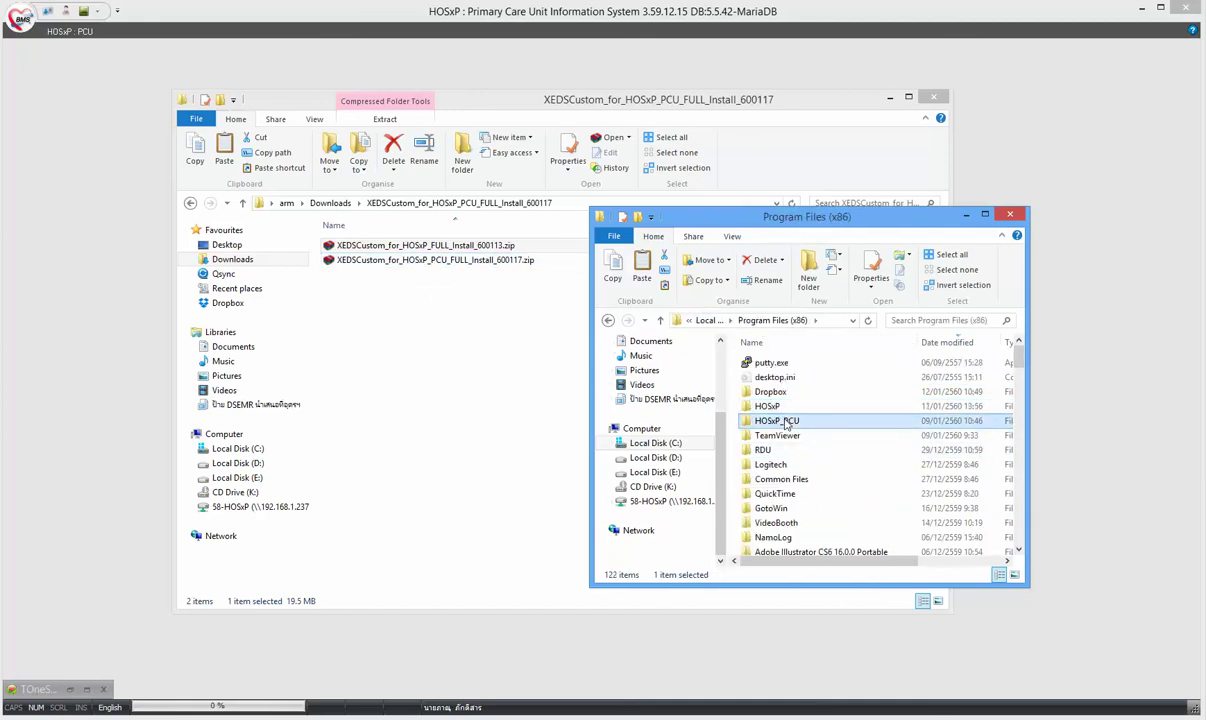
double_click(800, 423)
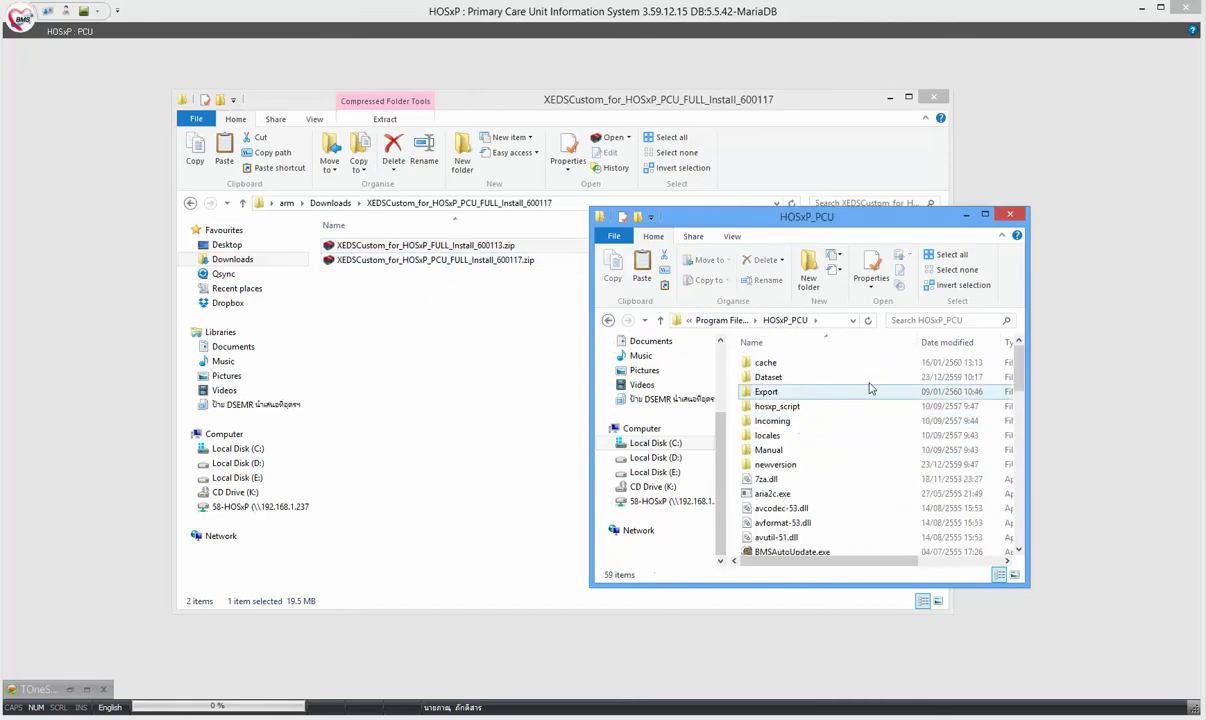
left_click(950, 342)
left_click(806, 365)
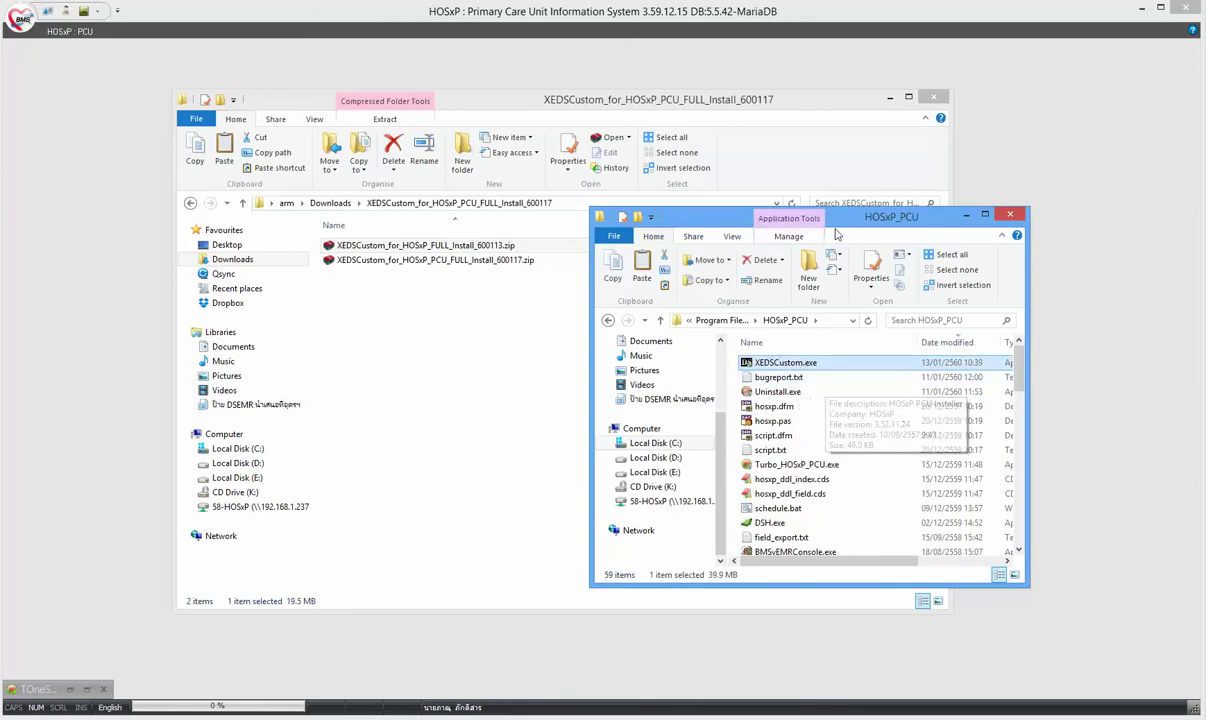
left_click_drag(857, 227, 841, 302)
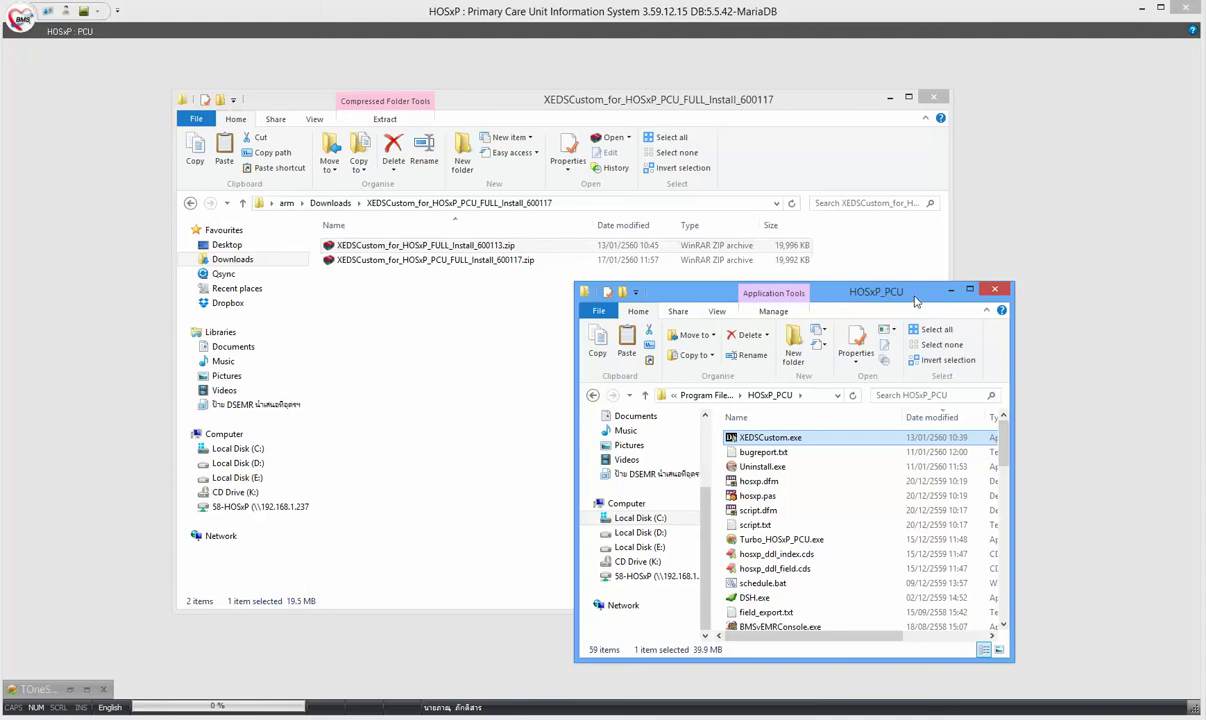
left_click_drag(913, 300, 928, 277)
Run the installer inside XEDSCustom_for_HOSxP_PCU_FULL_Install_600117.zip and install both components, program files and shortcuts.
left_click(473, 263)
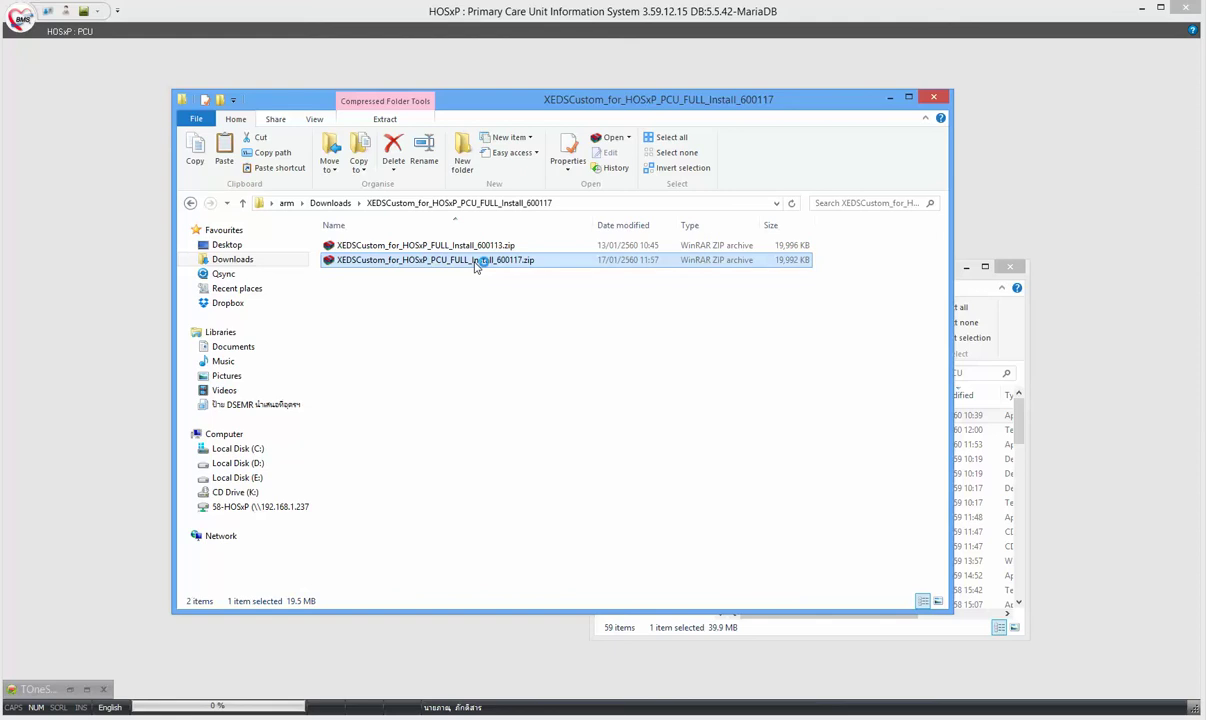
double_click(476, 260)
left_click_drag(865, 127, 452, 281)
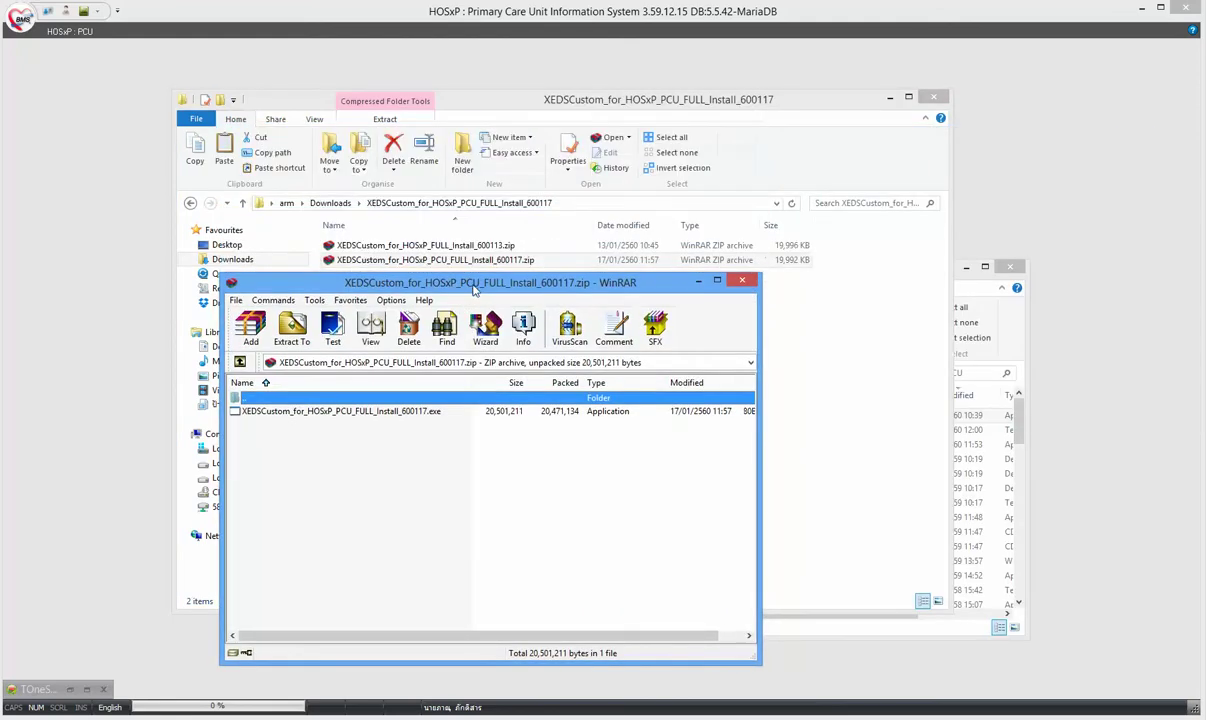
left_click(437, 413)
double_click(432, 413)
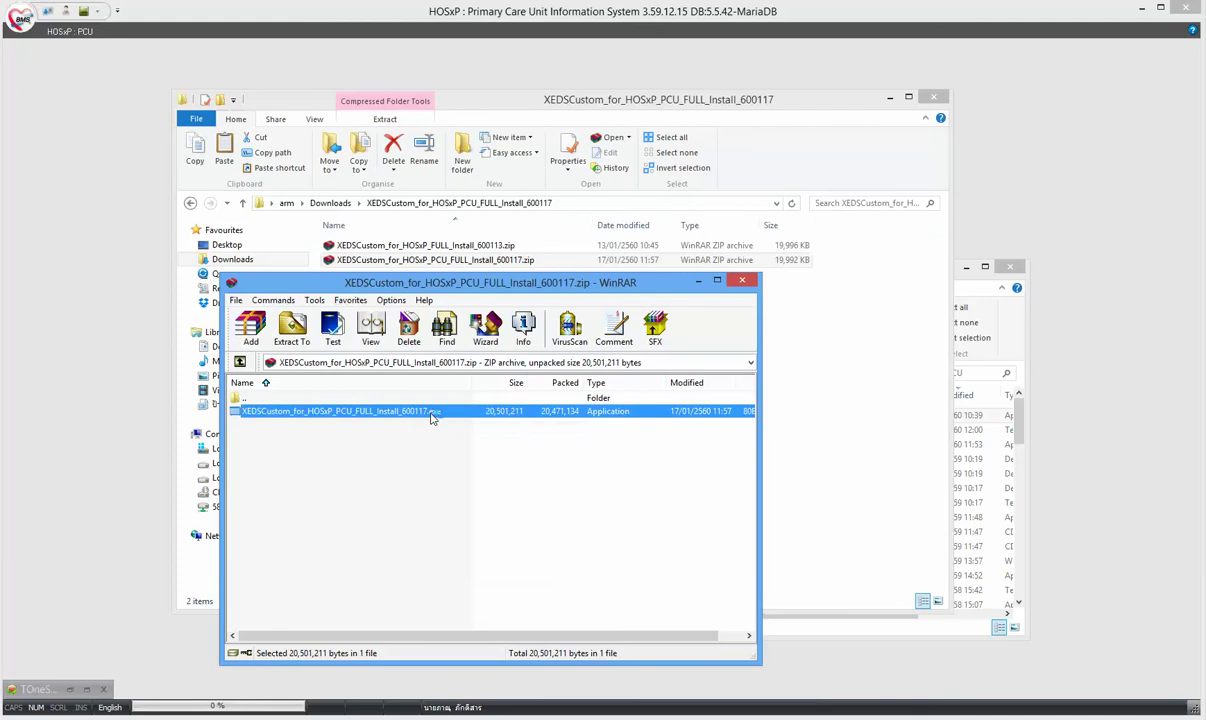
left_click_drag(672, 275, 542, 254)
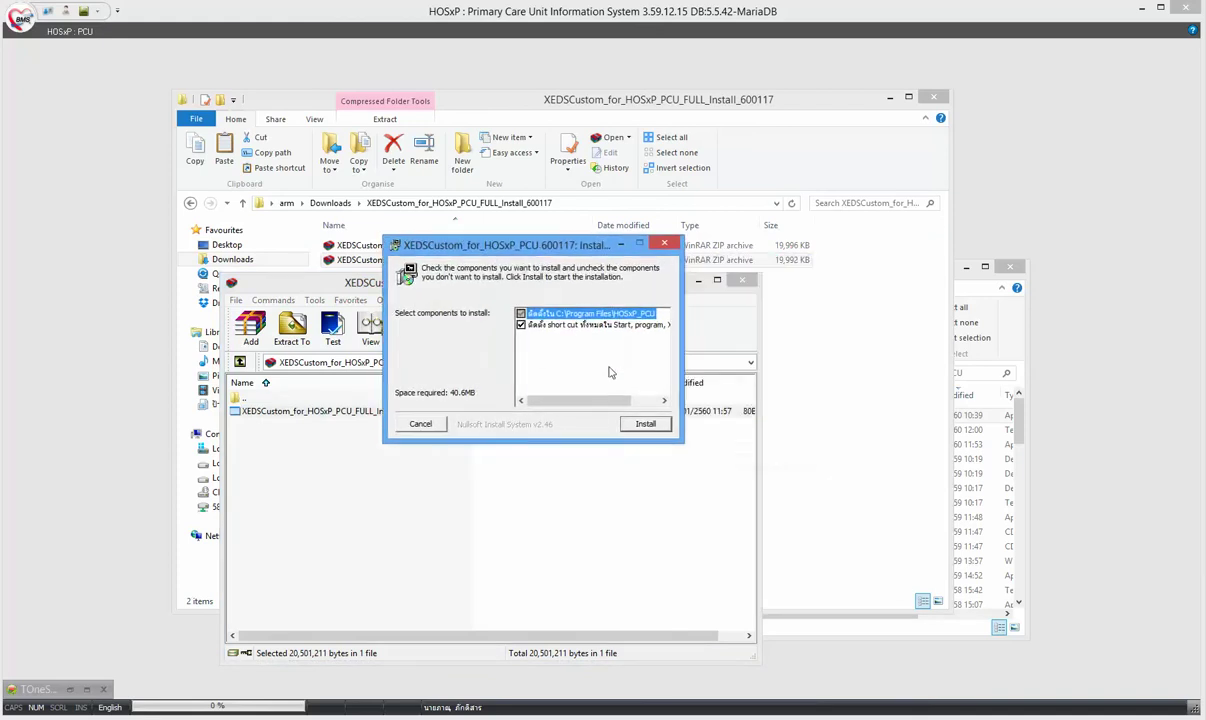
left_click(645, 425)
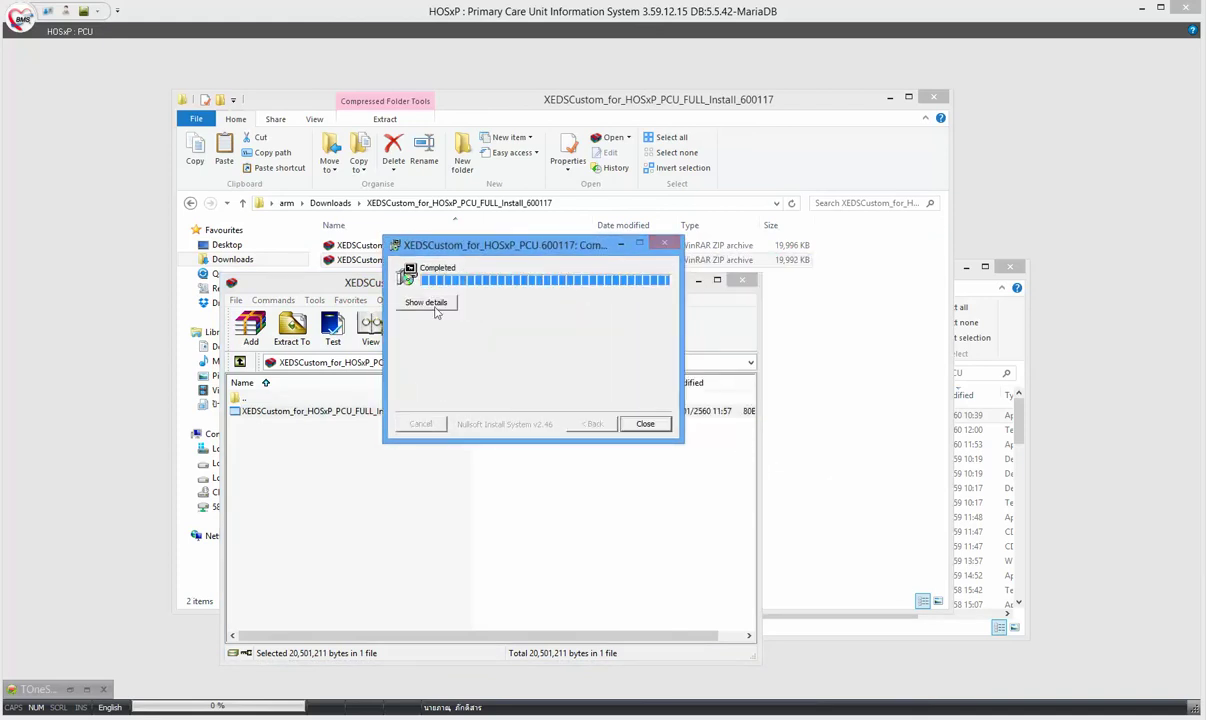
Show the installation details, then close the installer and the archive and minimise the downloads folder.
left_click(444, 304)
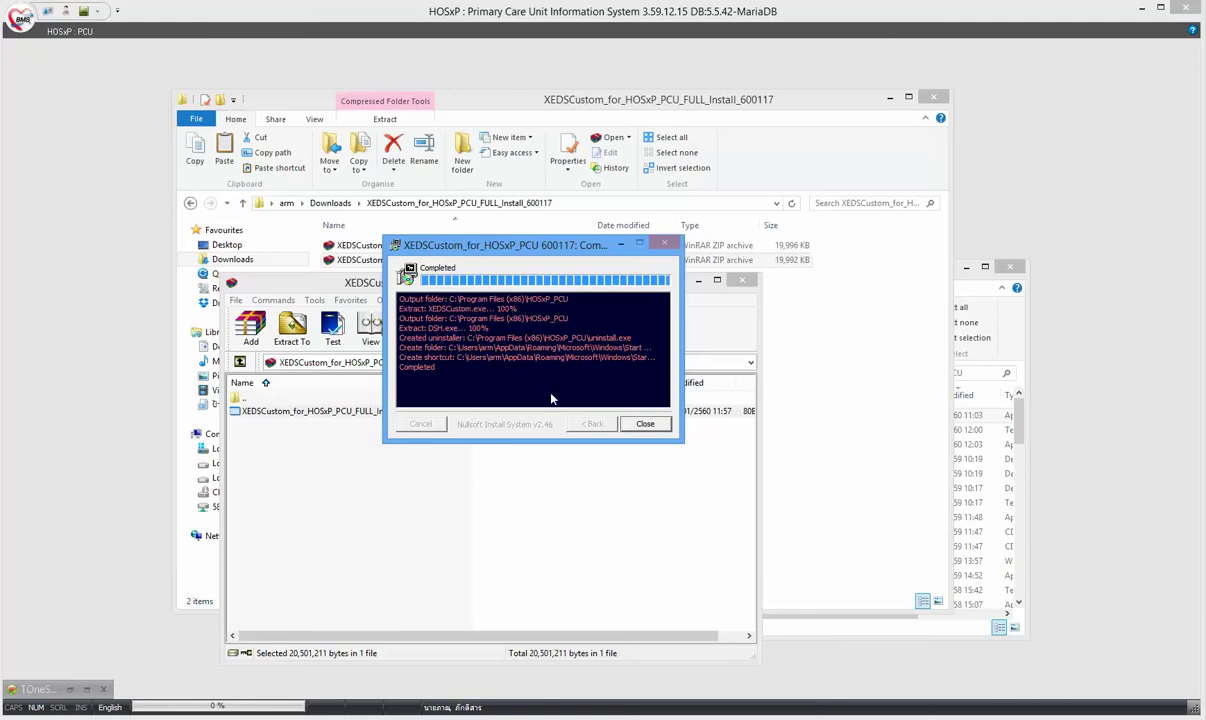
left_click(646, 425)
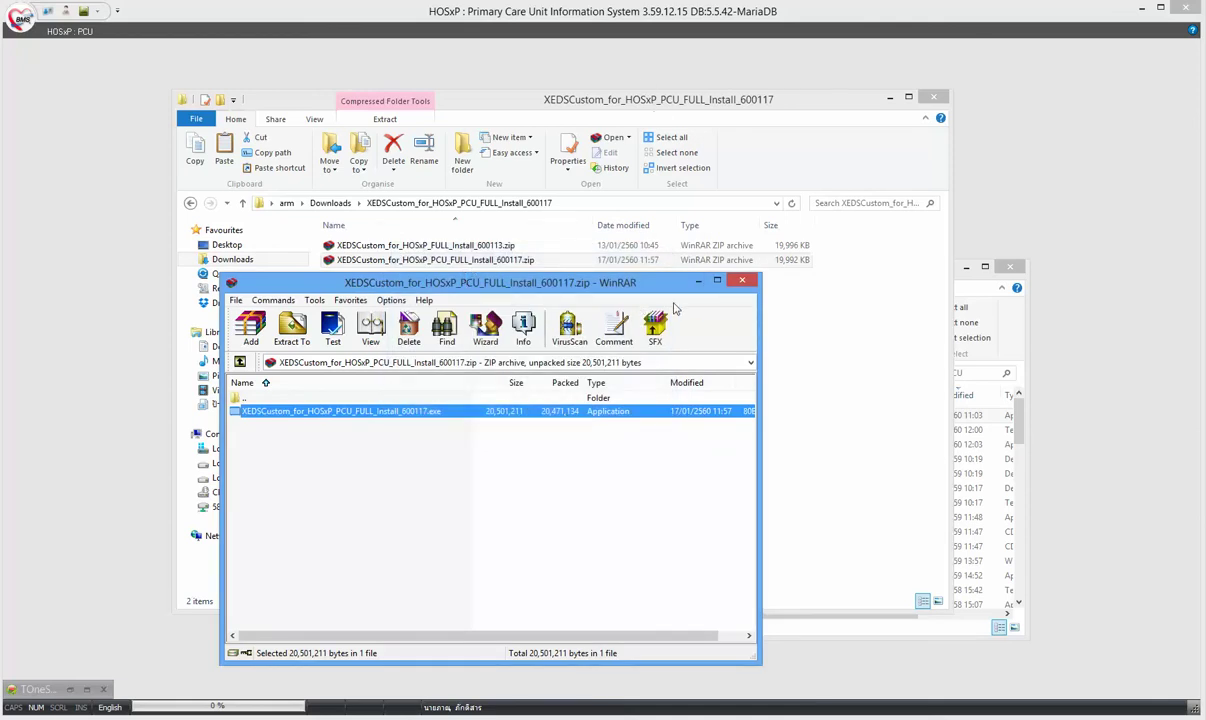
left_click(742, 283)
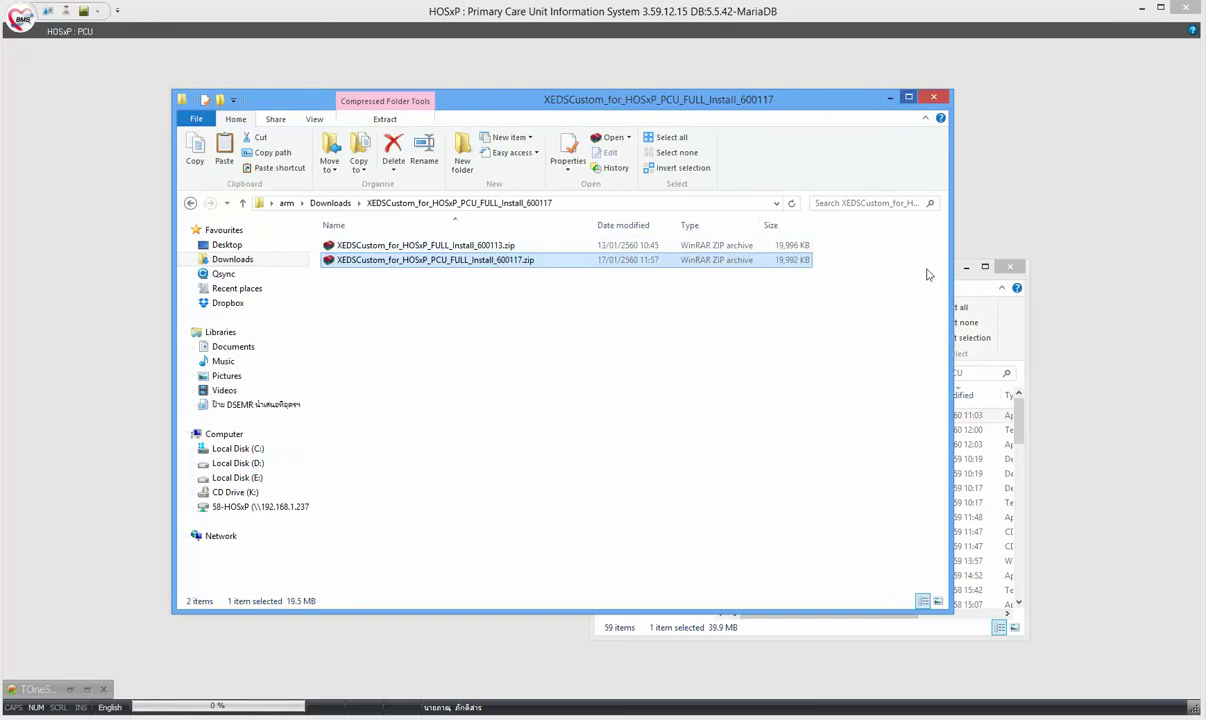
left_click(890, 99)
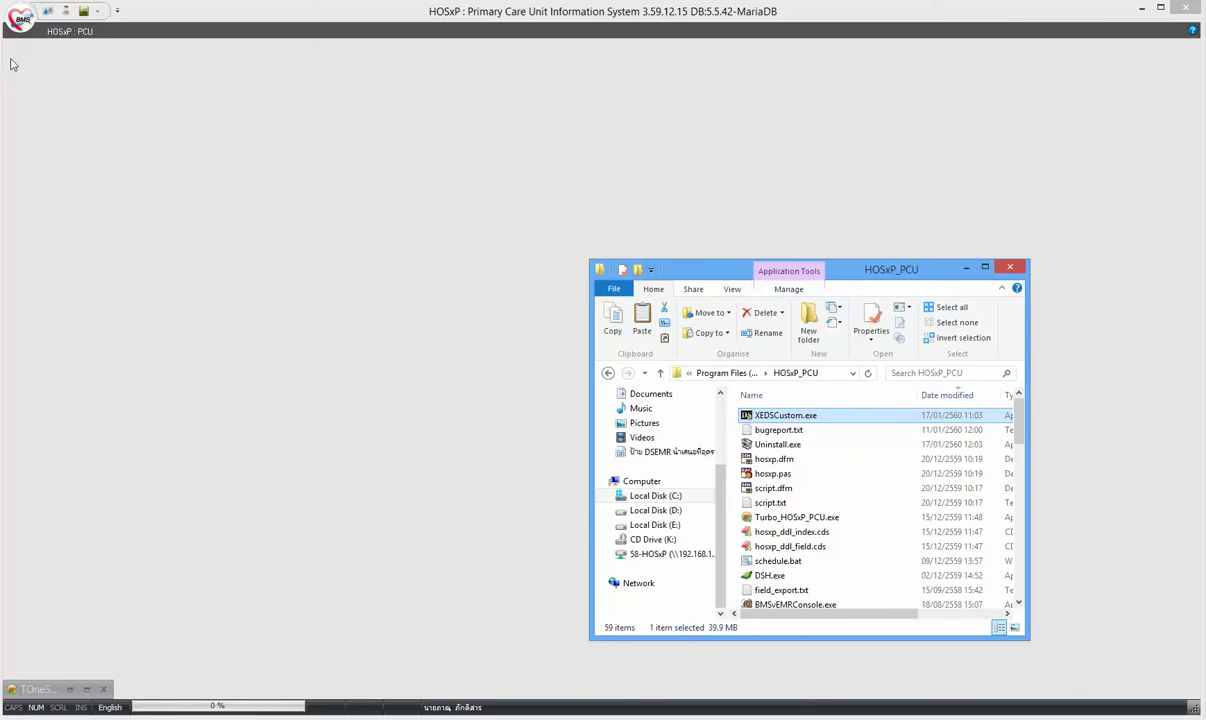
Switch to HOSxP PCU, restore the One stop service form, and open the 09:27:37 visit from the visit list.
left_click(83, 38)
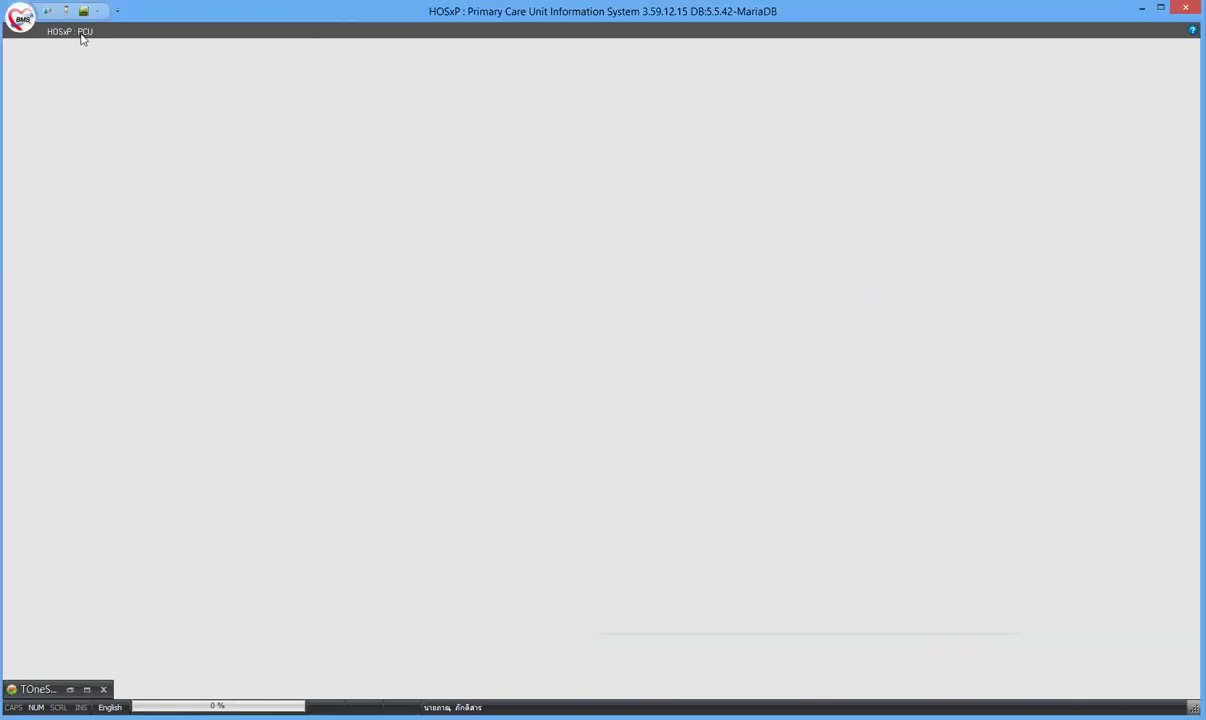
left_click(80, 689)
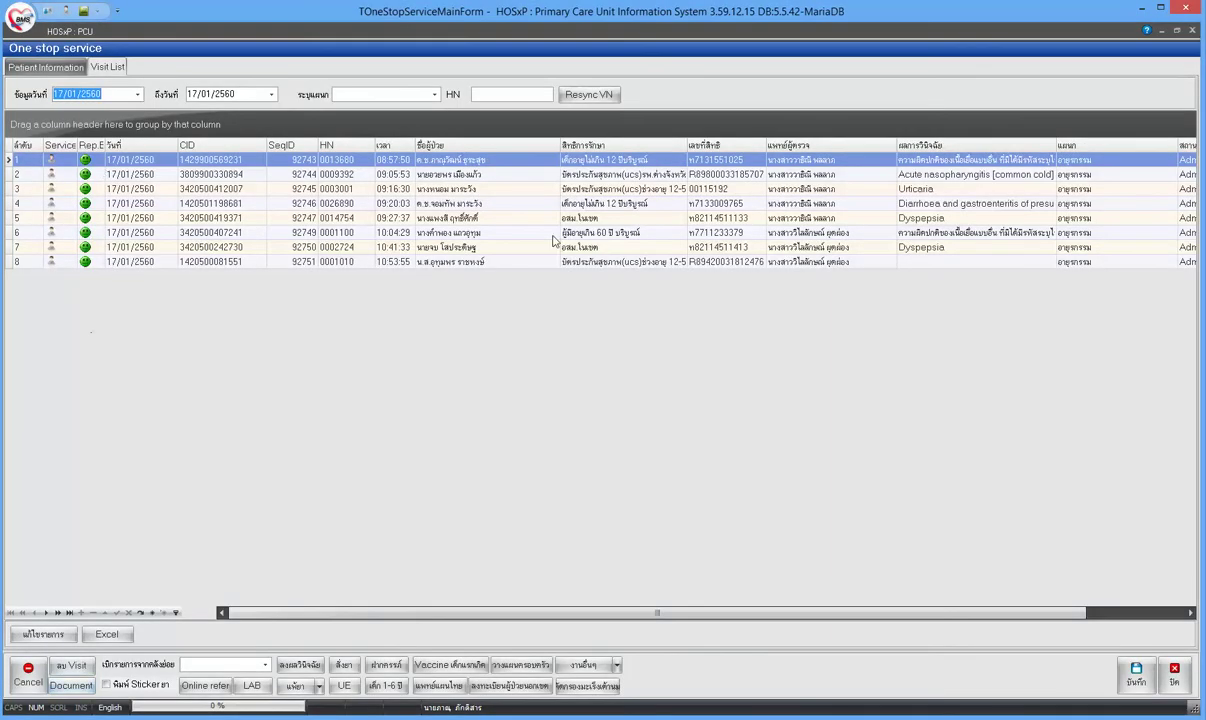
left_click(498, 219)
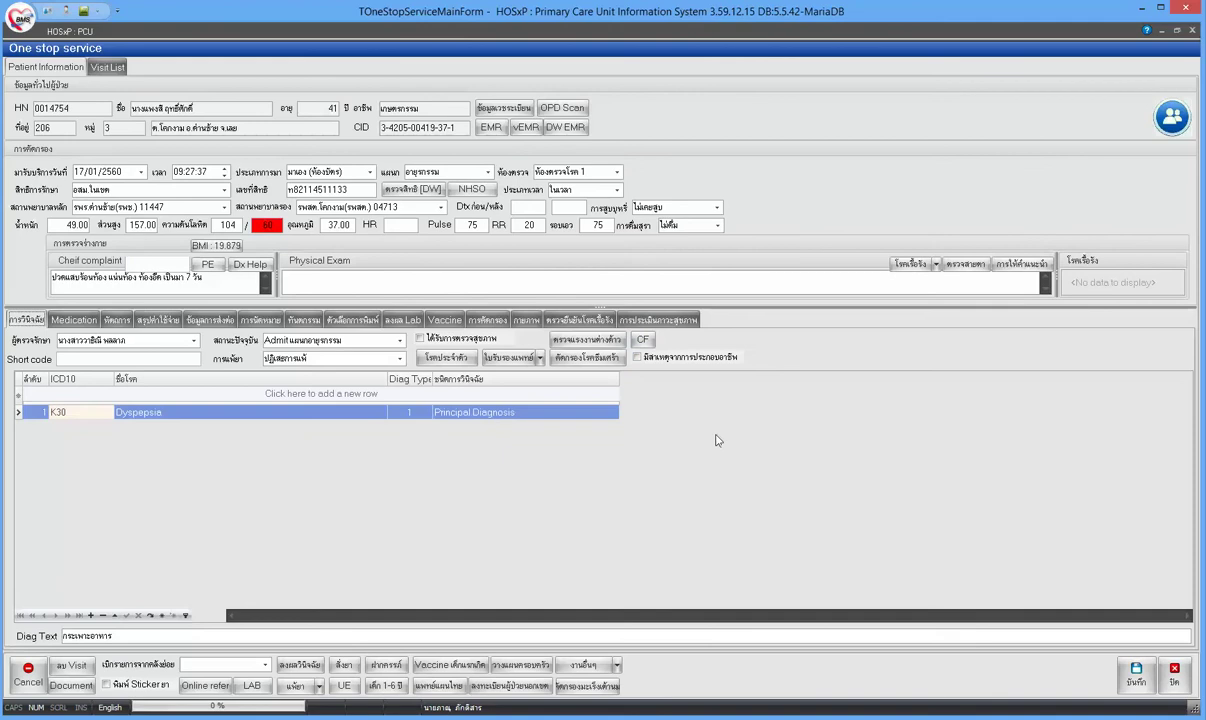
Launch the health promotion and prevention recording tool through the visit's CF function and confirm the staff member in the selection prompt.
left_click(646, 341)
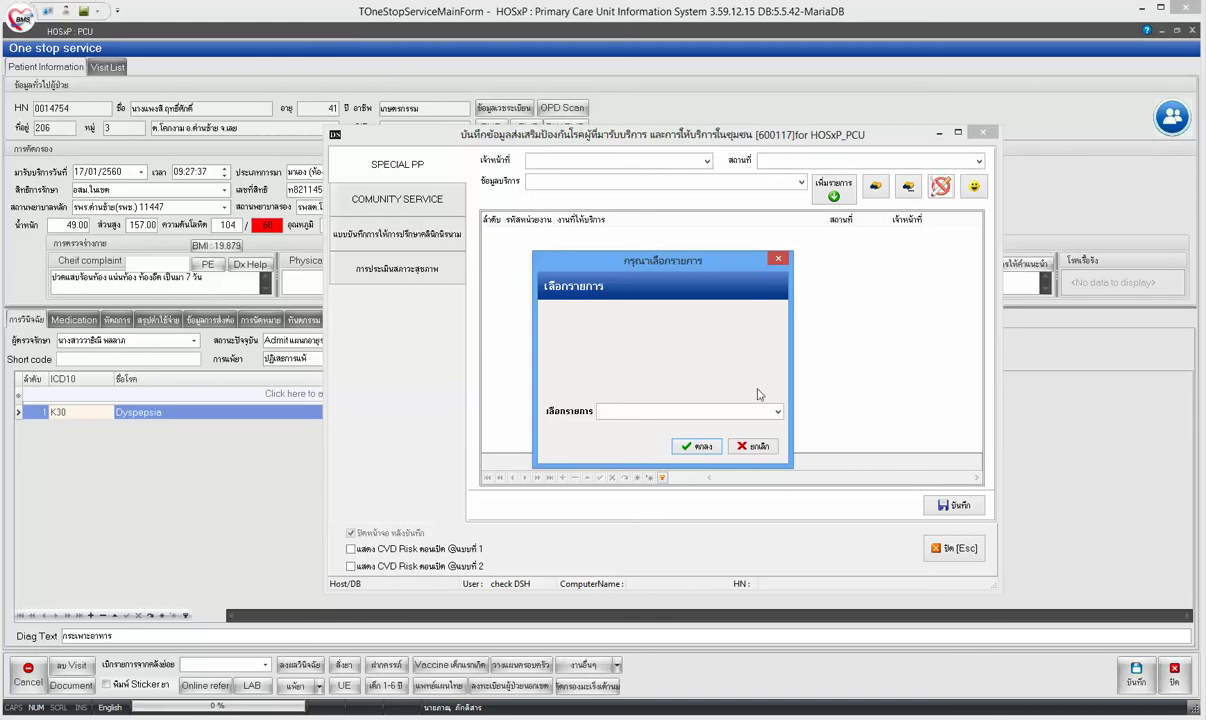
left_click(777, 413)
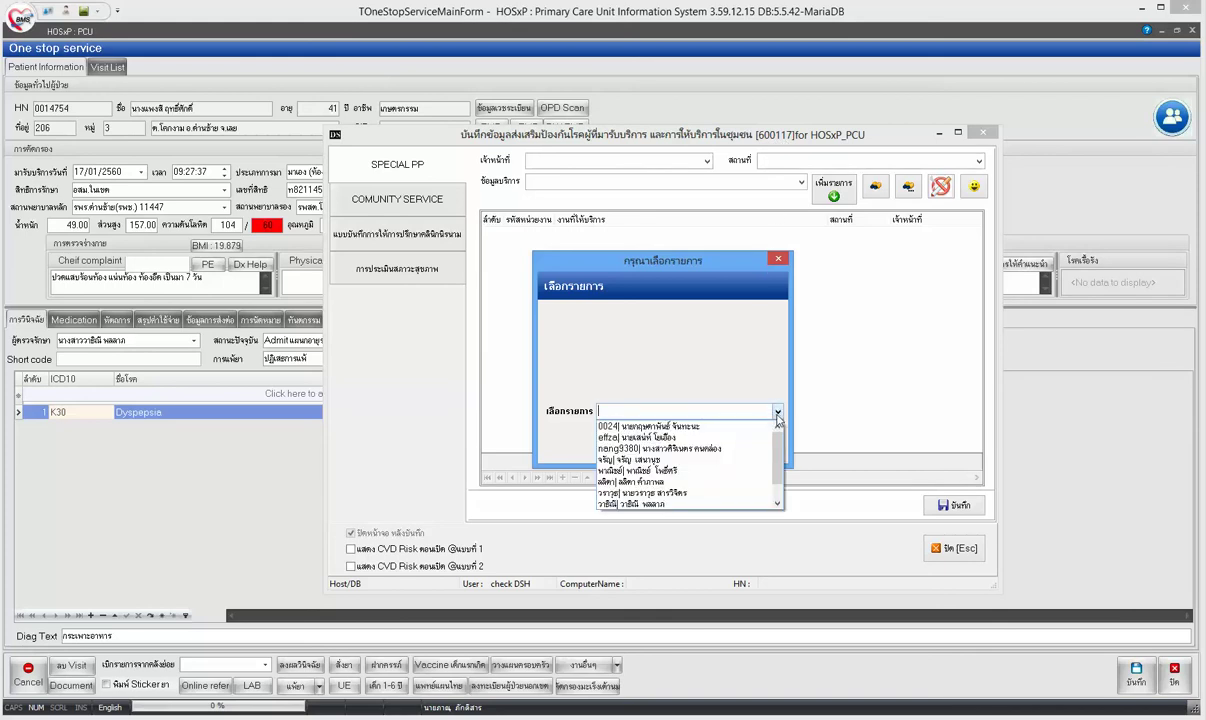
left_click(712, 440)
left_click(703, 444)
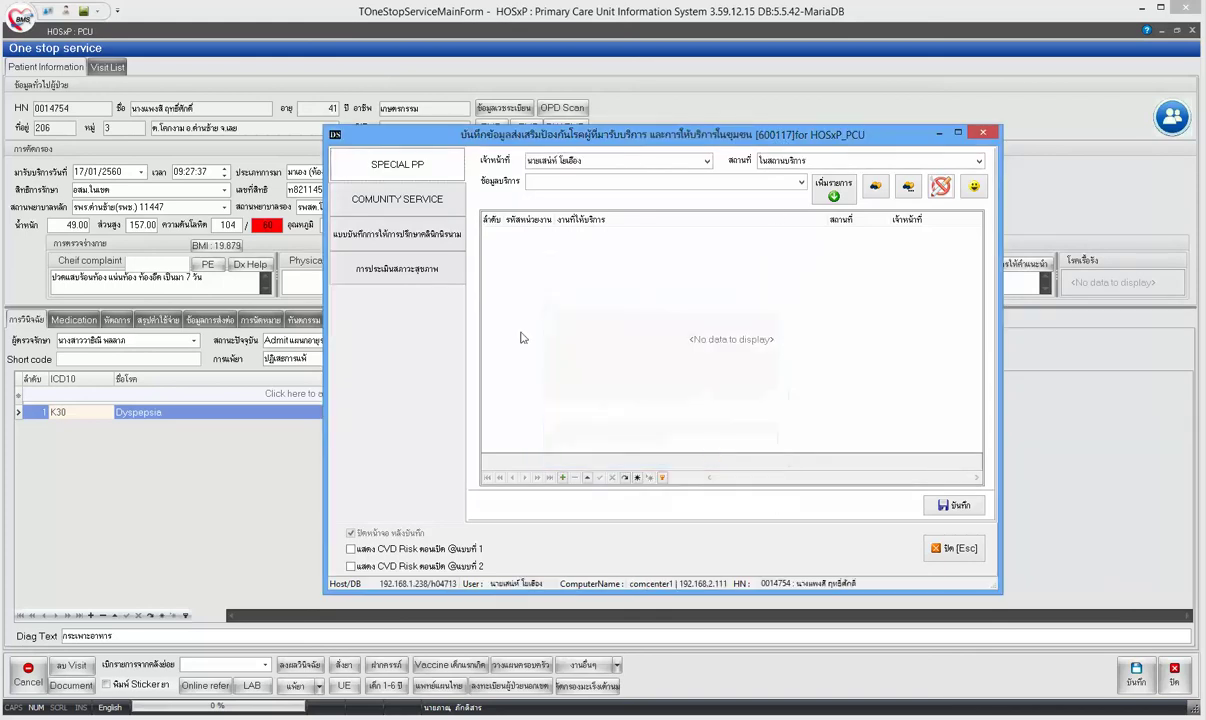
Open the standard category picker for COMUNITY SERVICE and display category 11, advice, knowledge and health education.
left_click(433, 201)
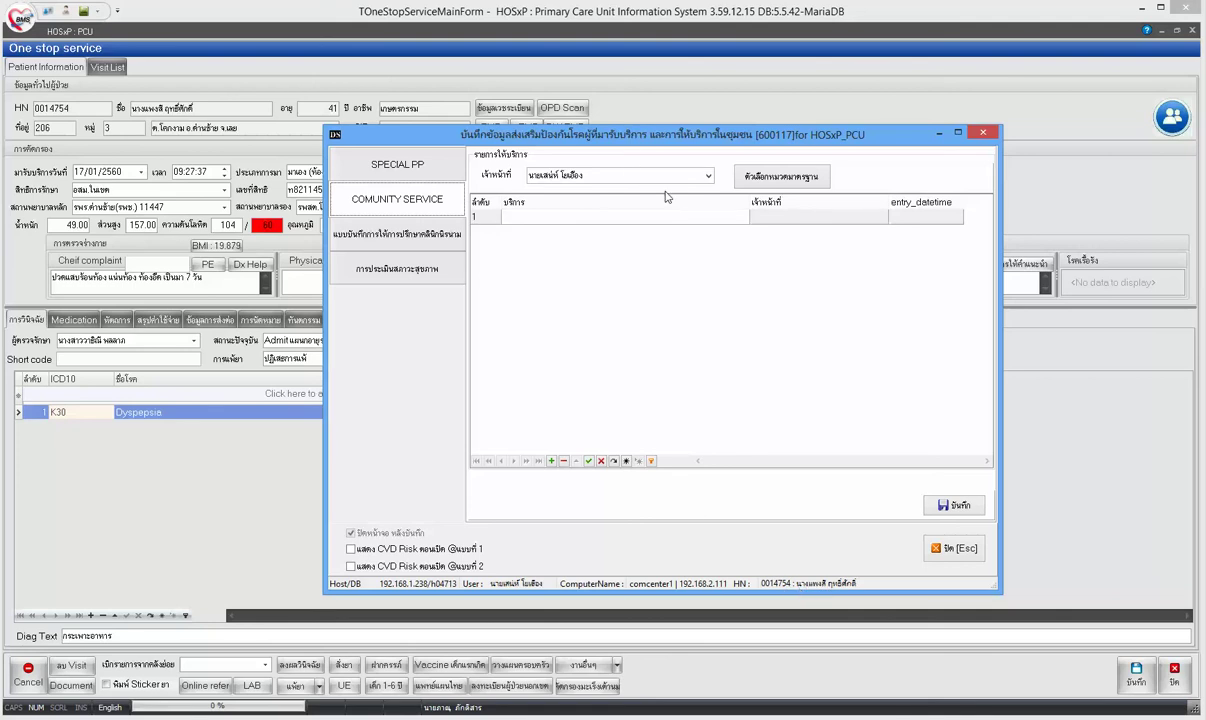
left_click(803, 183)
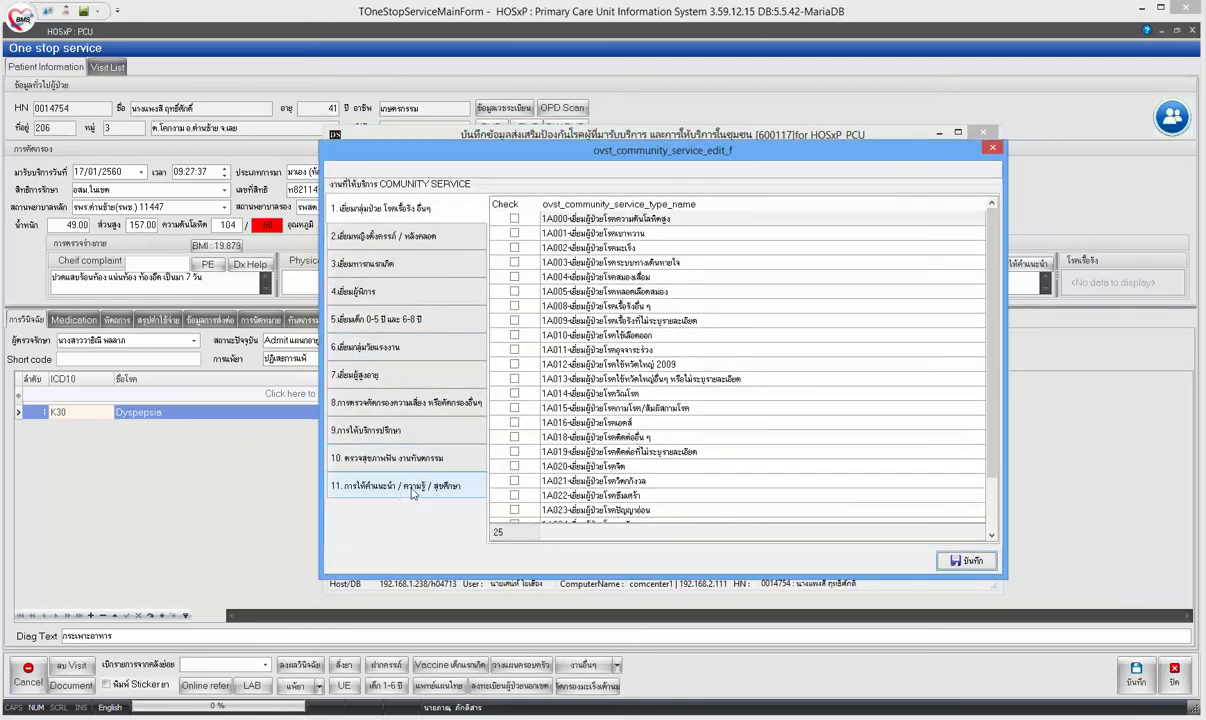
left_click(450, 494)
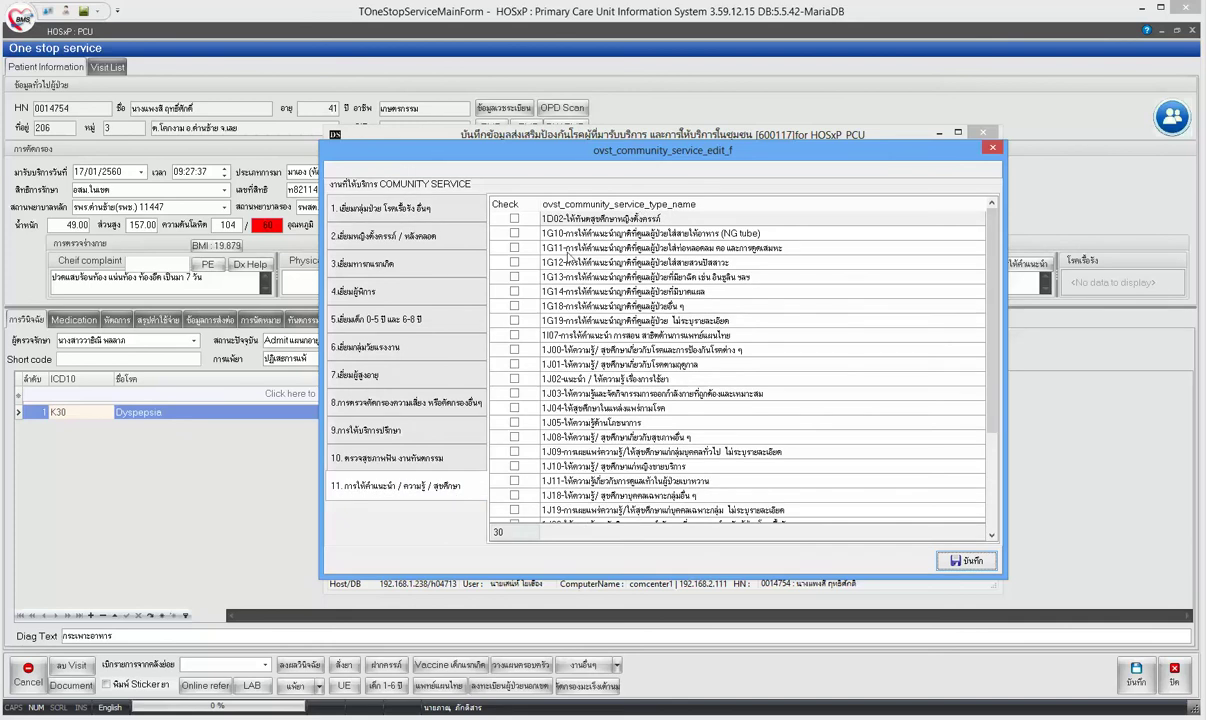
Mark services 1G12, 1J00, 1J23 and 1J11 in the advice and health education category.
left_click(514, 262)
left_click(514, 349)
scroll(514, 365, "down", 3)
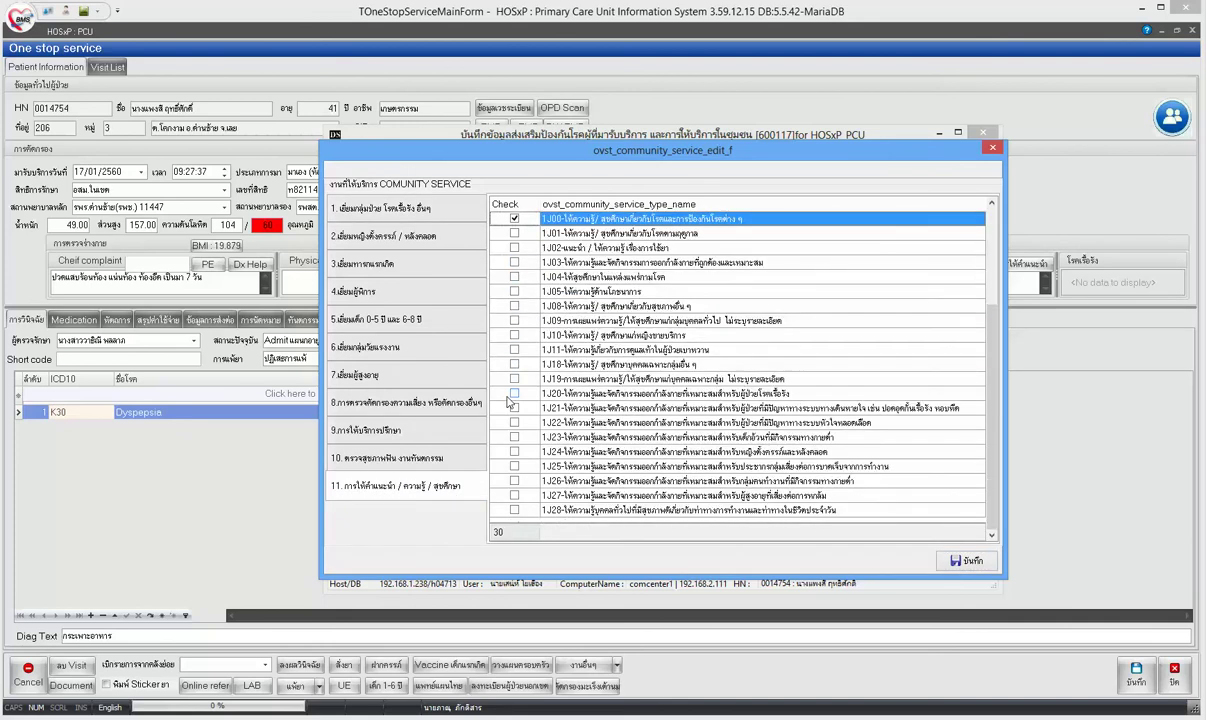
left_click(514, 349)
left_click(514, 437)
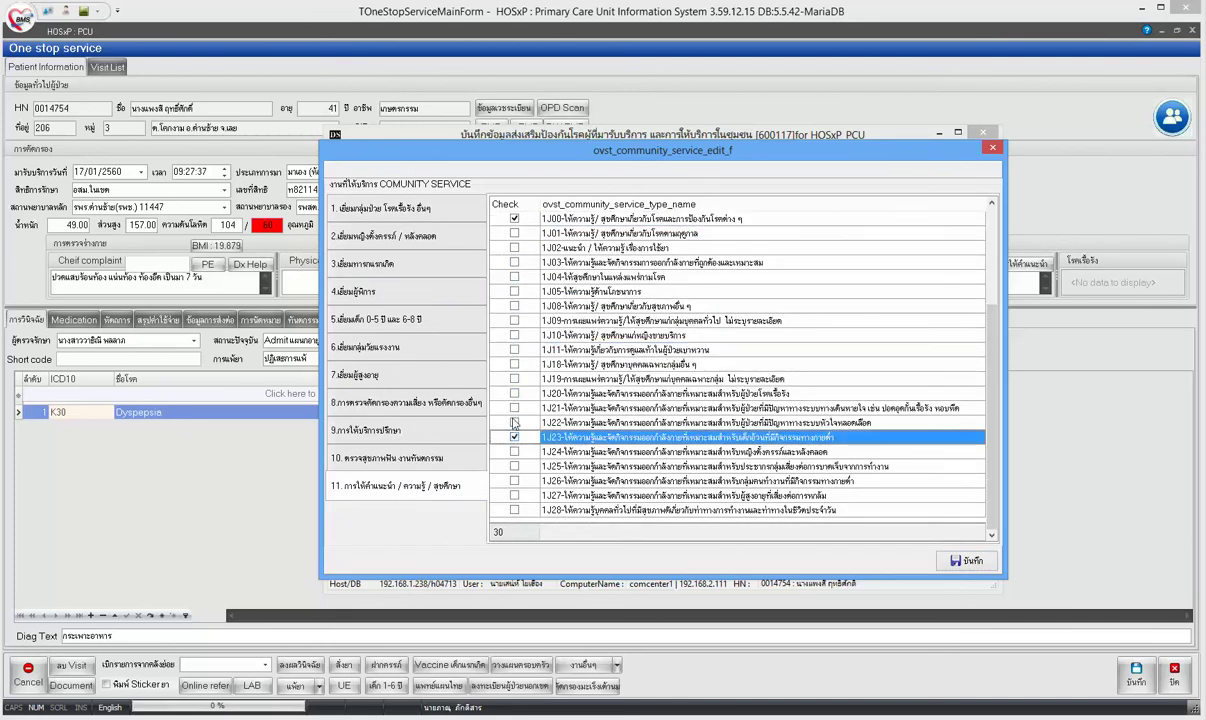
left_click(514, 349)
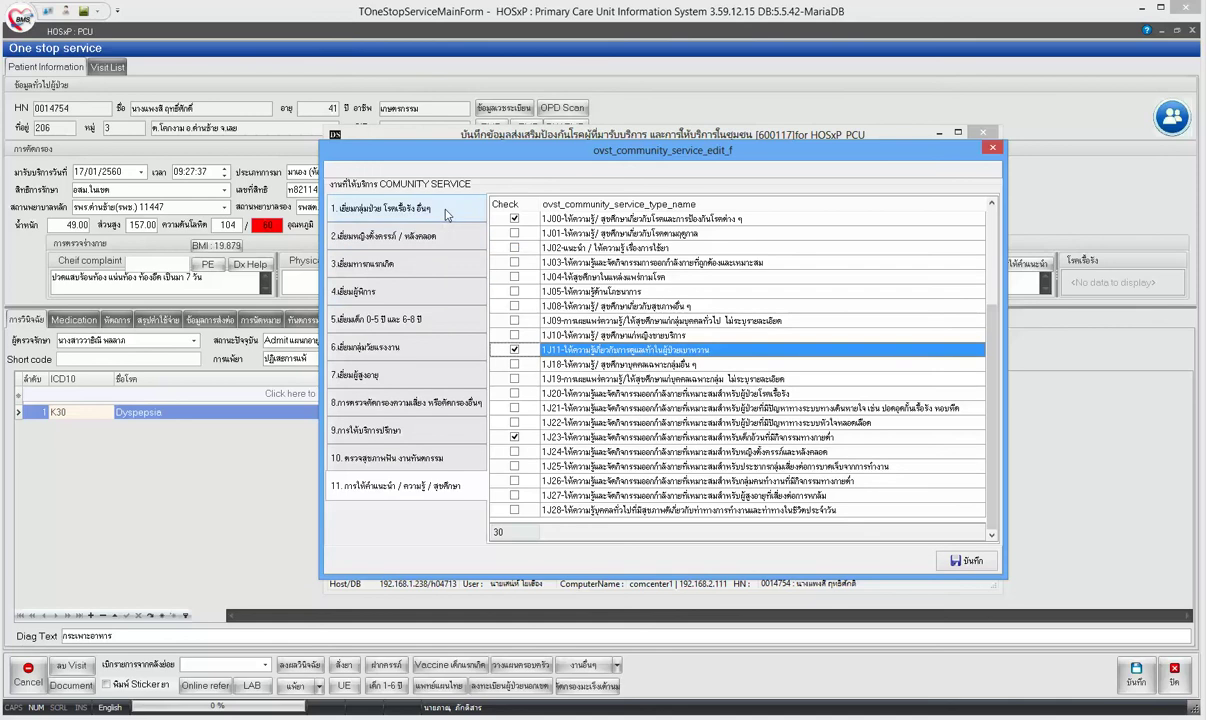
left_click(418, 230)
left_click(418, 292)
left_click(427, 430)
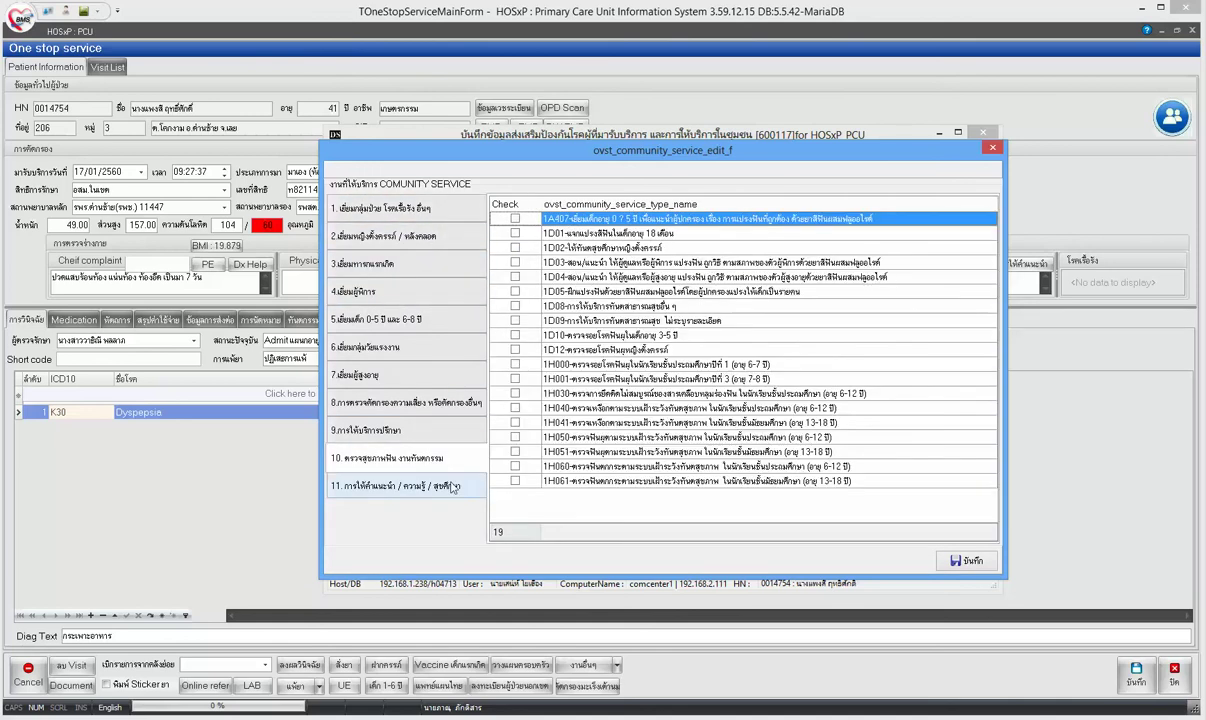
left_click(425, 466)
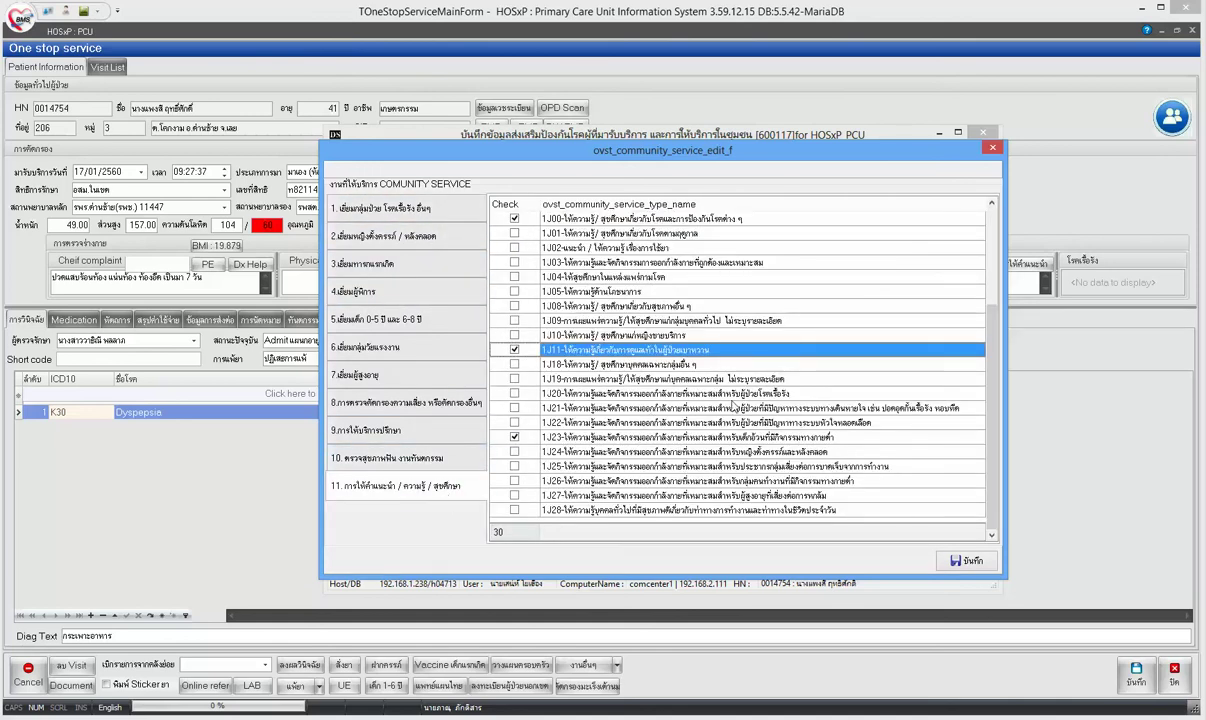
Save the marked community services to the visit, and close the recording tool to return to the visit list.
scroll(733, 407, "up", 3)
left_click(964, 559)
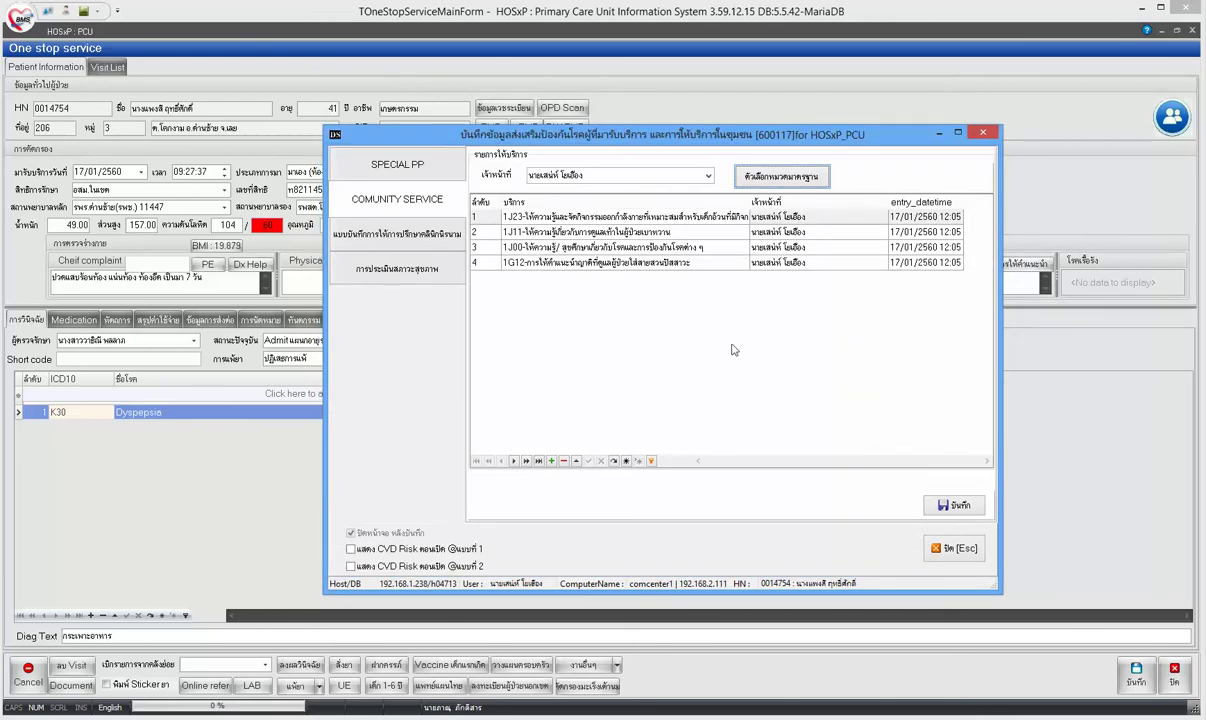
left_click(964, 557)
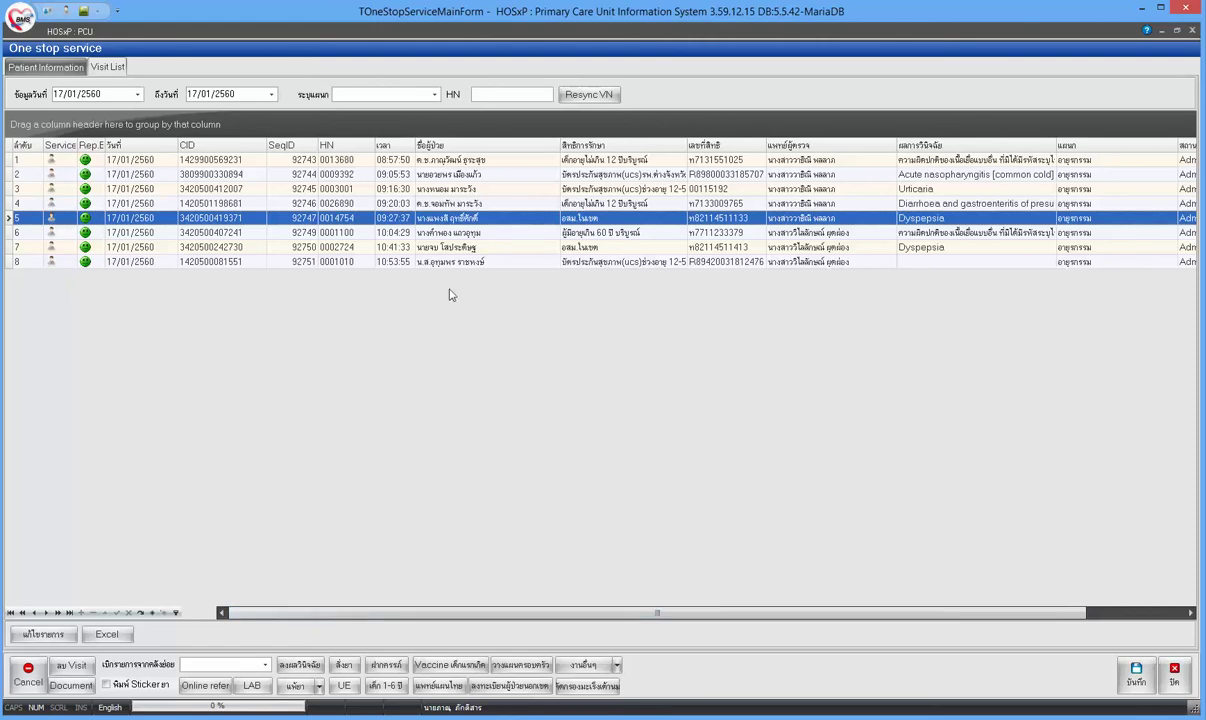
left_click(468, 232)
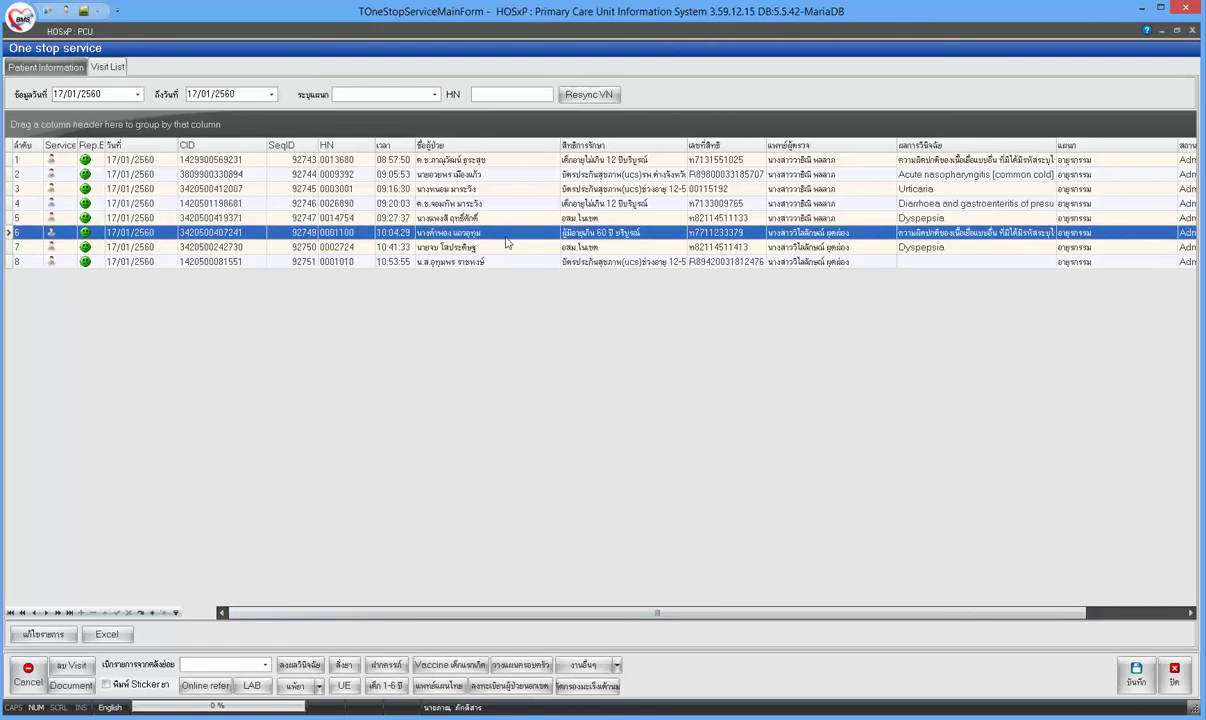
left_click(521, 204)
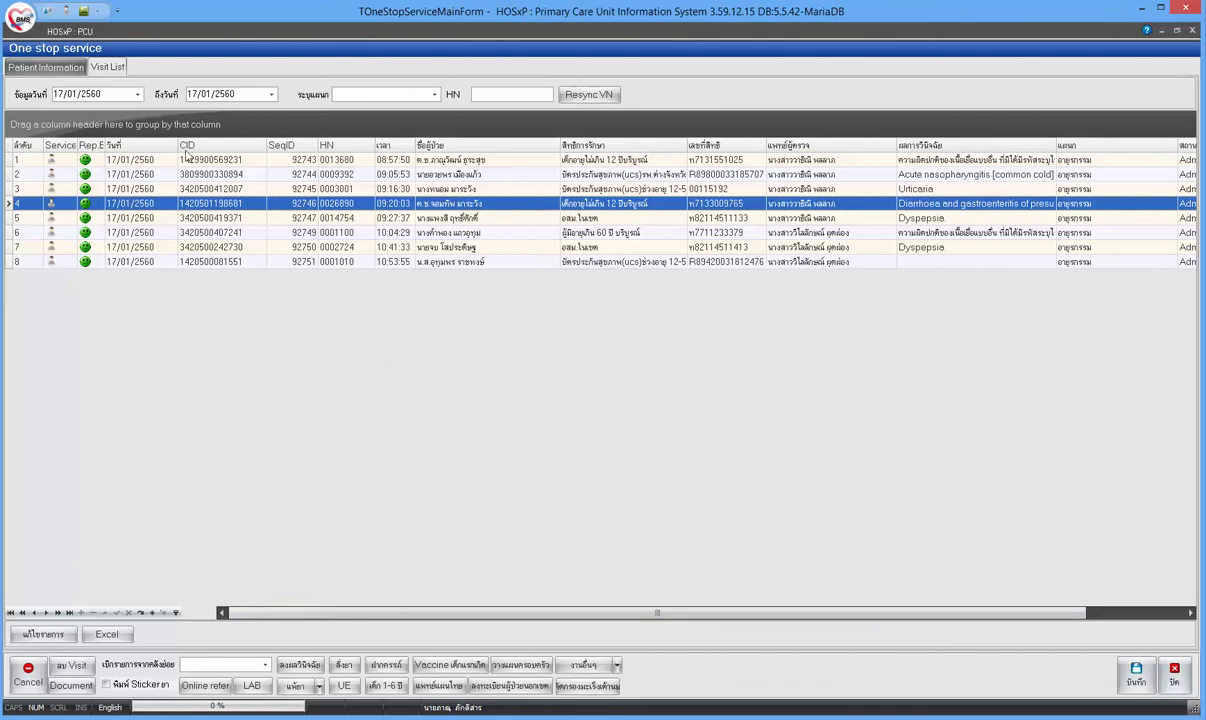
left_click(1110, 719)
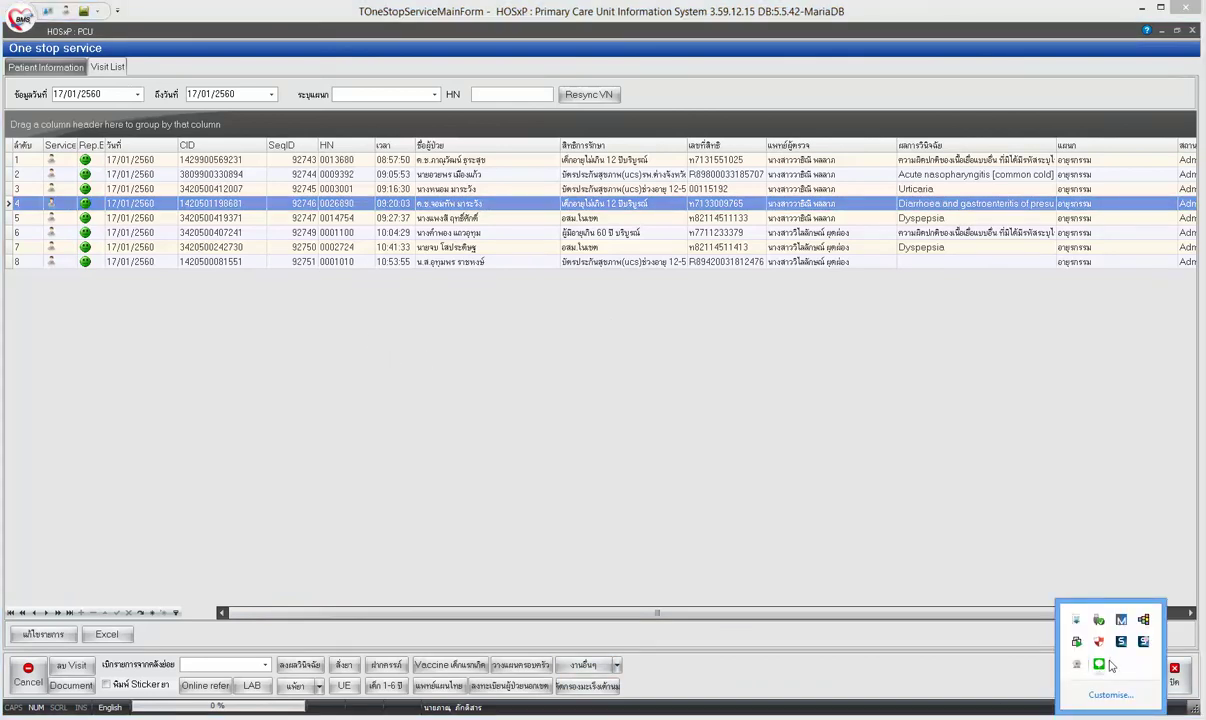